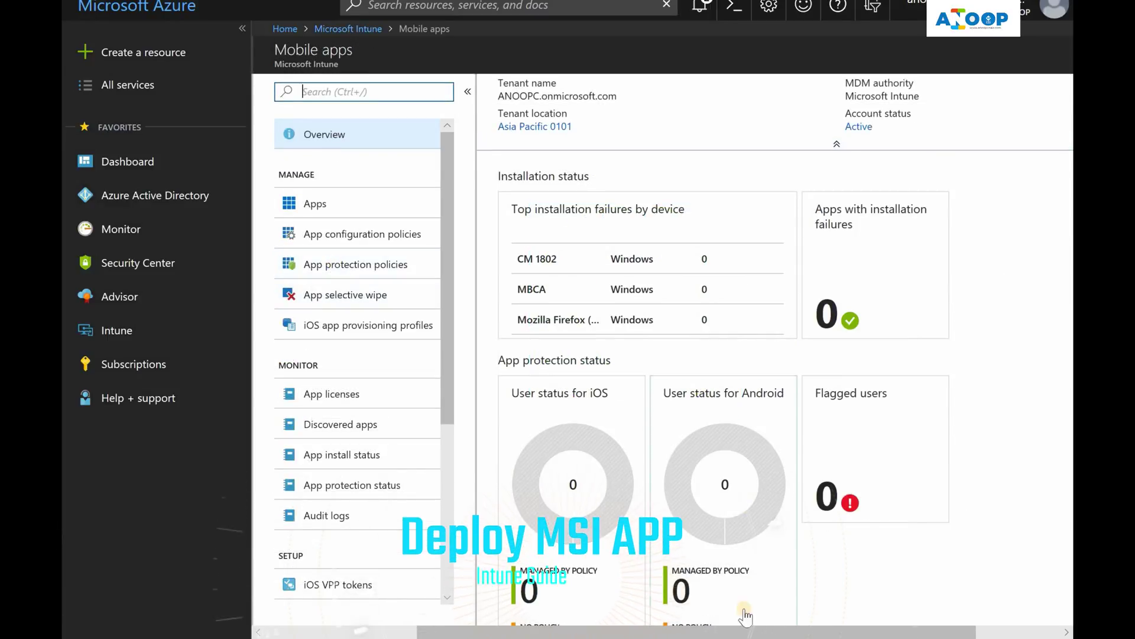
Step: Close the Mobile apps blade and reopen Mobile apps from Intune to show the Apps list
{"action": "scroll", "coordinate": [943, 614], "scroll_direction": "right", "scroll_amount": 3}
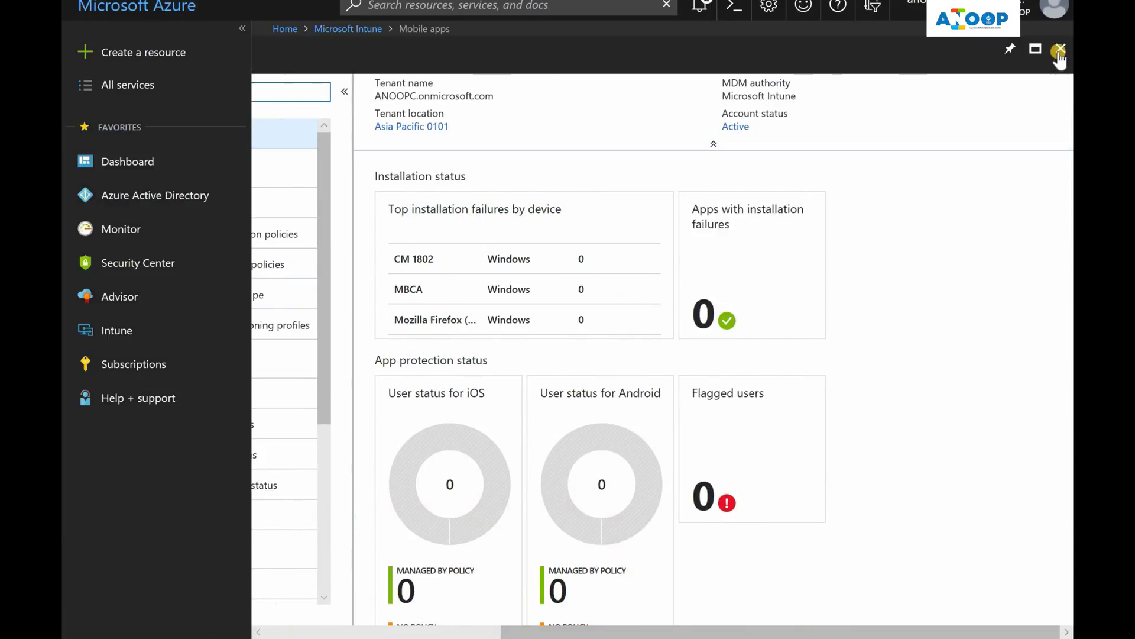
{"action": "left_click", "coordinate": [1059, 51]}
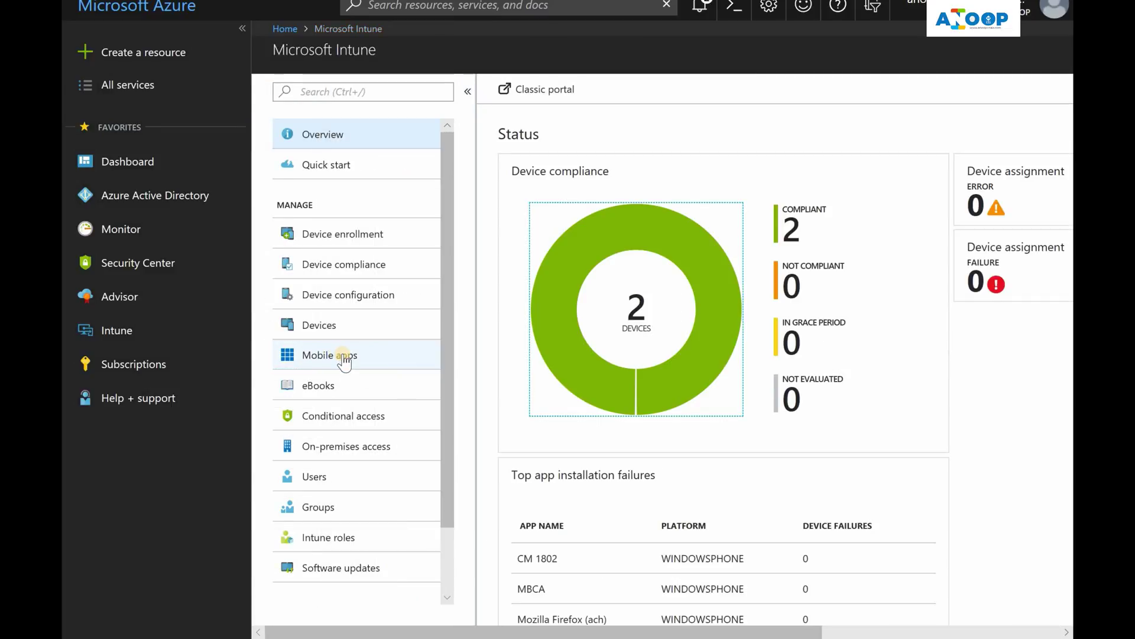
{"action": "left_click", "coordinate": [344, 356]}
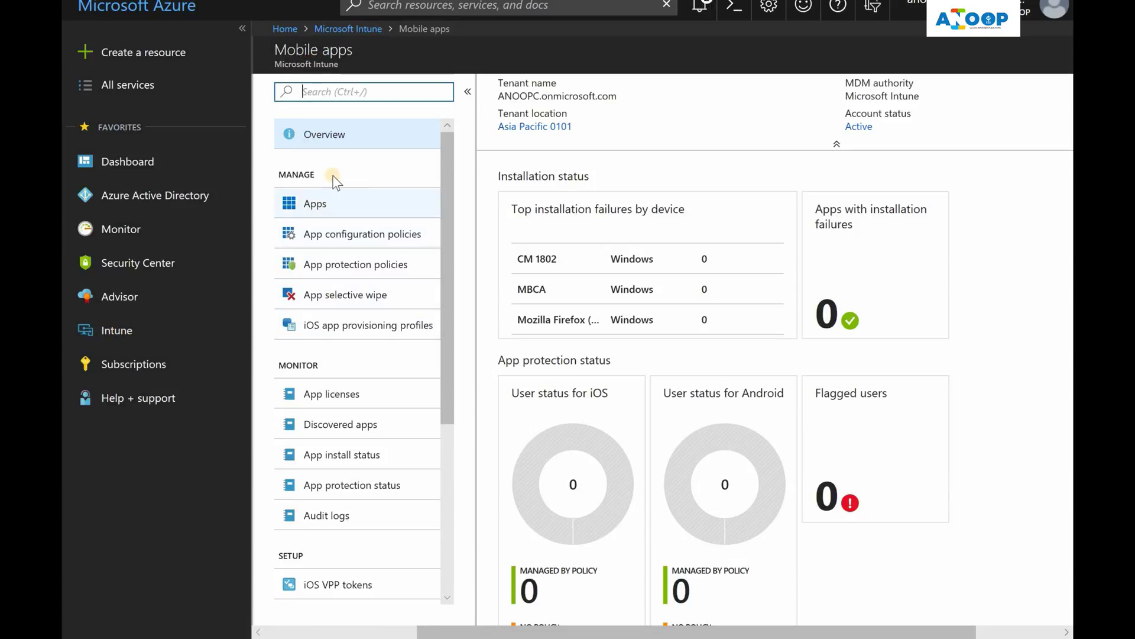
{"action": "left_click", "coordinate": [269, 632]}
{"action": "left_click", "coordinate": [269, 632]}
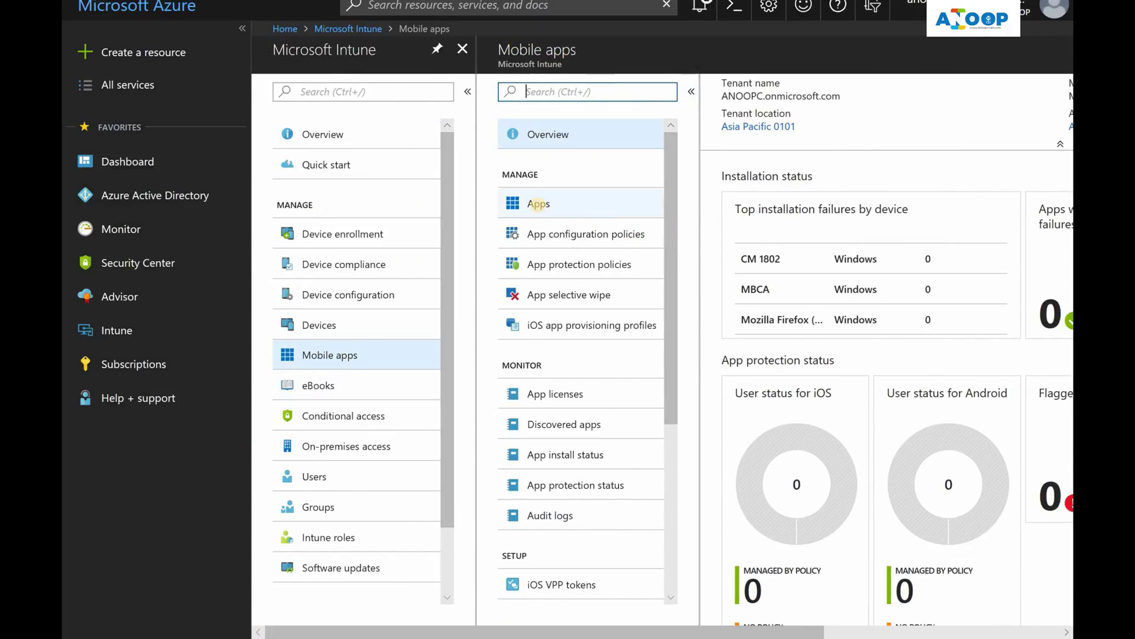
{"action": "left_click", "coordinate": [538, 203]}
Step: Add a new app of type Line-of-business app and bring up its App package file pane
{"action": "left_click", "coordinate": [506, 87]}
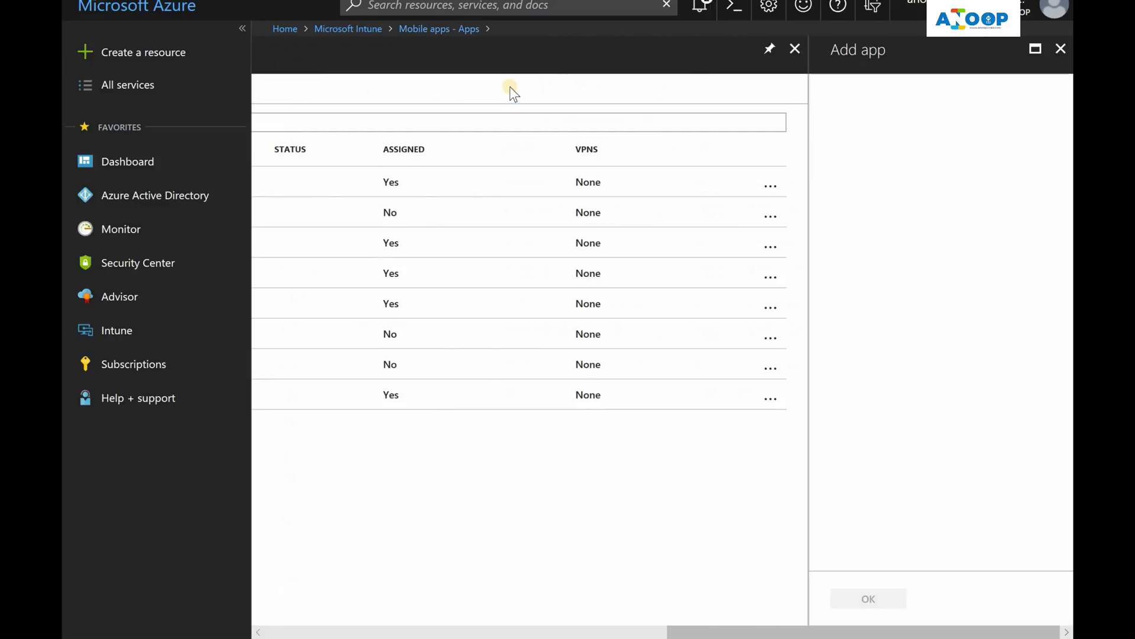
{"action": "left_click", "coordinate": [1042, 110]}
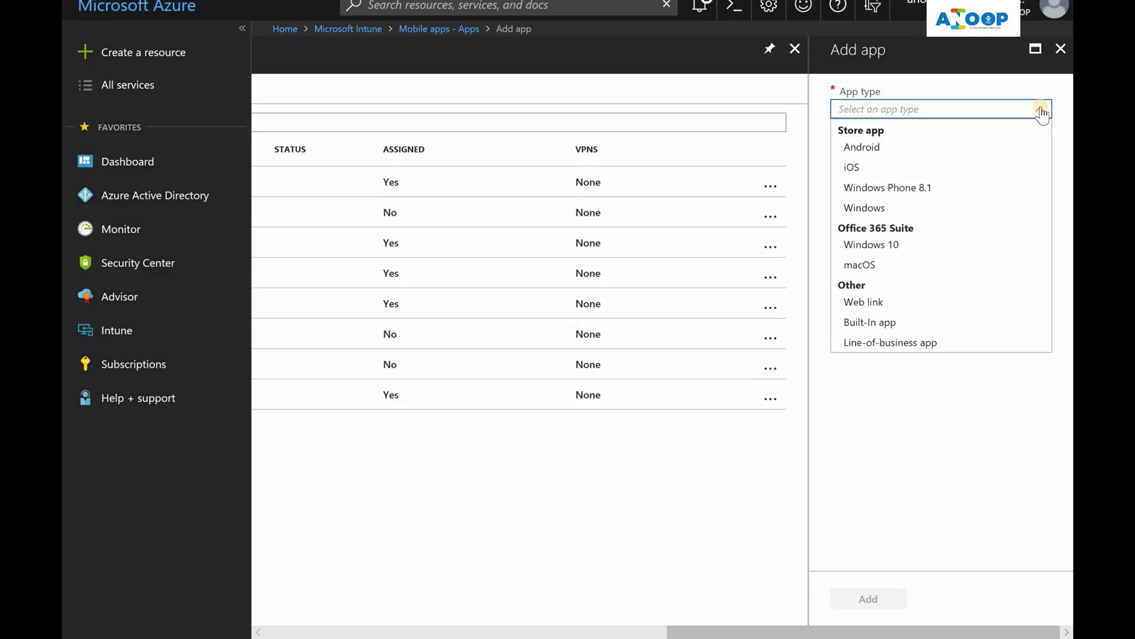
{"action": "left_click", "coordinate": [927, 346]}
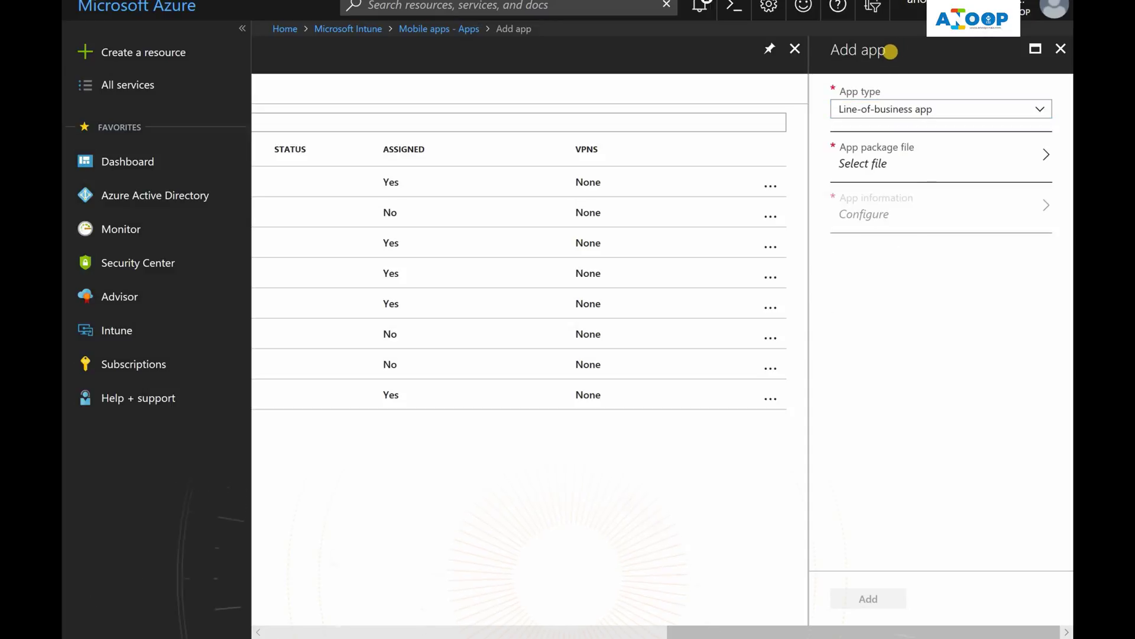
{"action": "left_click", "coordinate": [912, 160]}
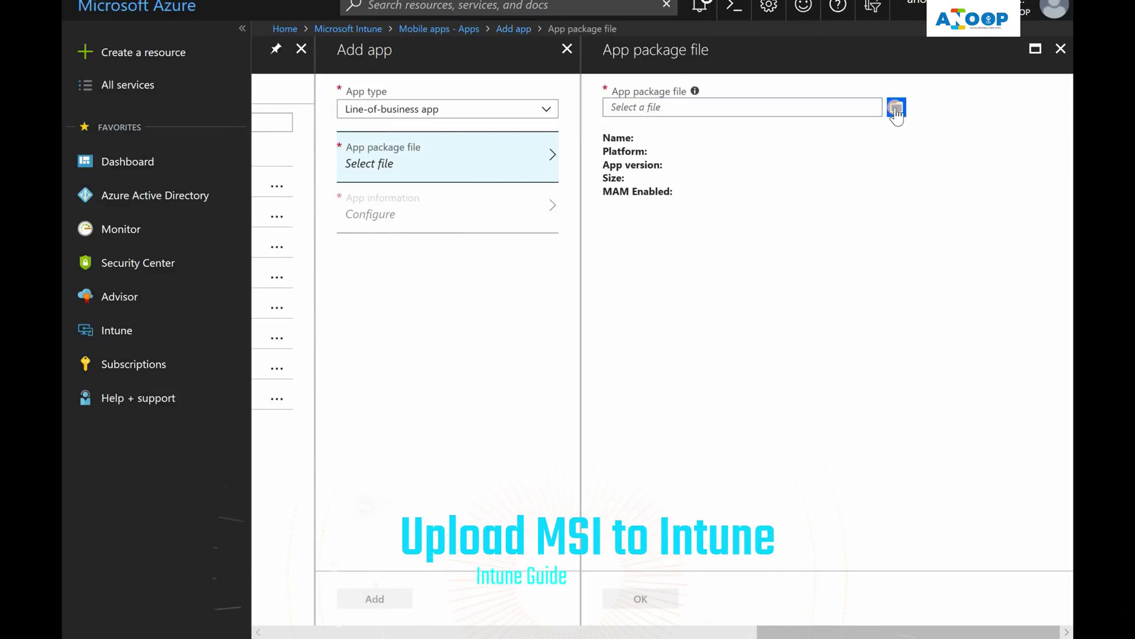
Step: Select ispring_free_cam_8_3_0.msi as the app package file
{"action": "left_click", "coordinate": [897, 108]}
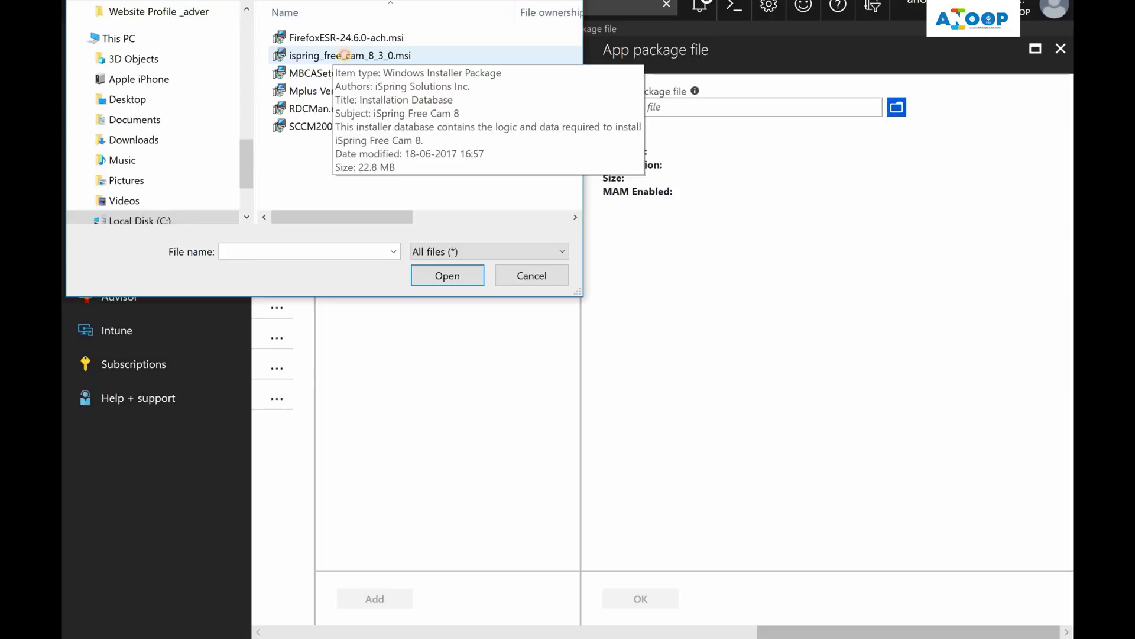
{"action": "left_click", "coordinate": [281, 55]}
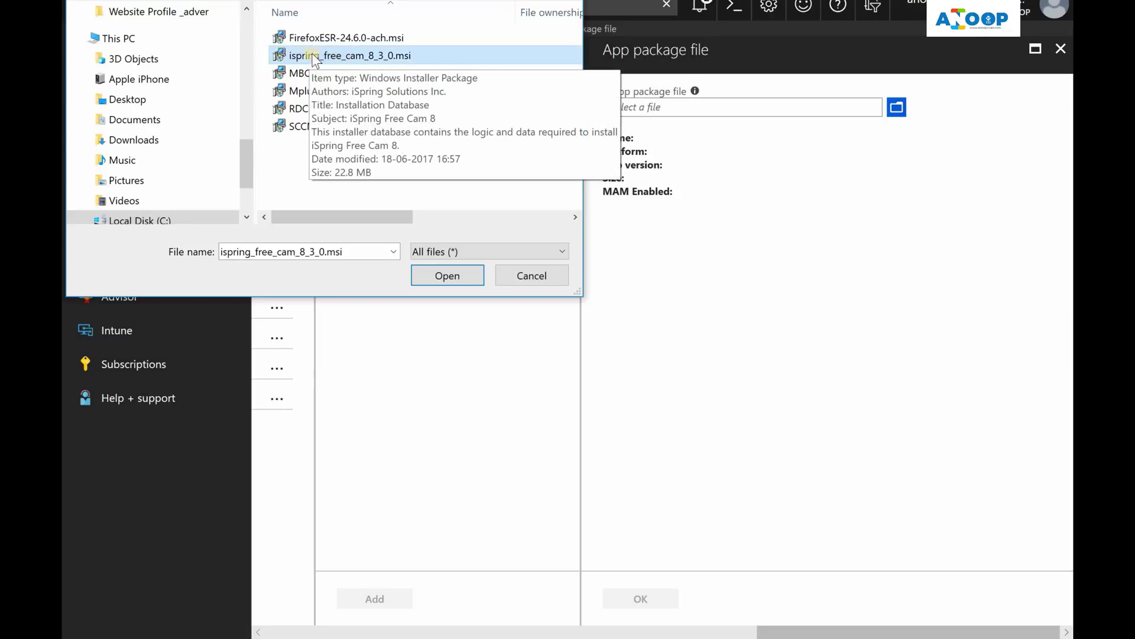
{"action": "left_click", "coordinate": [448, 276]}
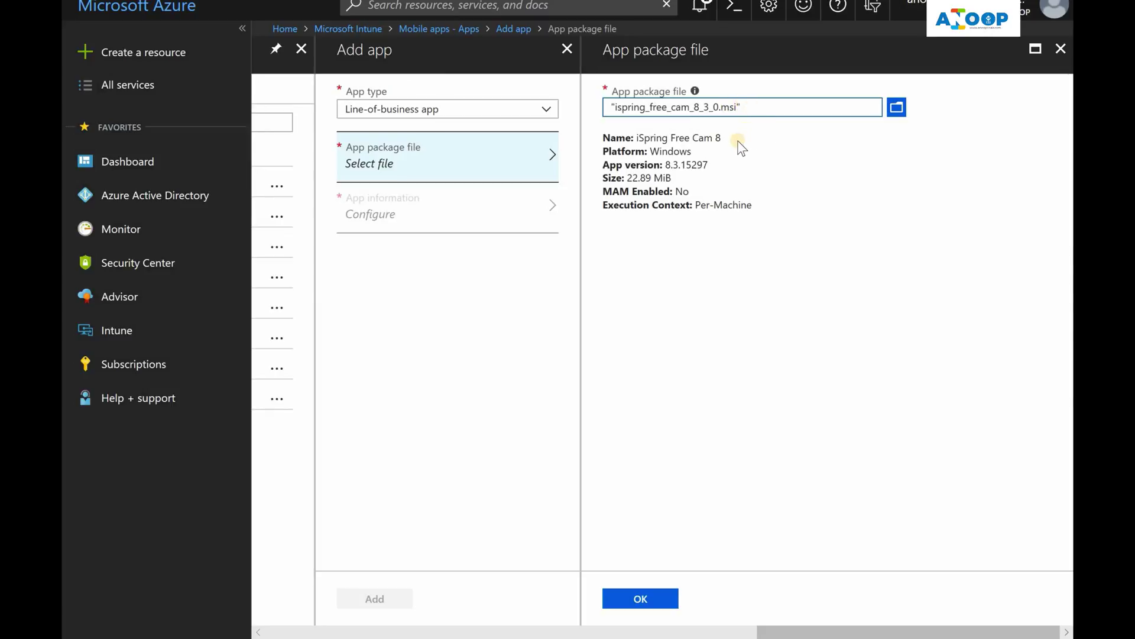
Step: Review the detected details (iSpring Free Cam 8, 8.3.15297, 22.89 MiB, Per-Machine) and accept the package
{"action": "left_click_drag", "start_coordinate": [736, 138], "coordinate": [604, 140]}
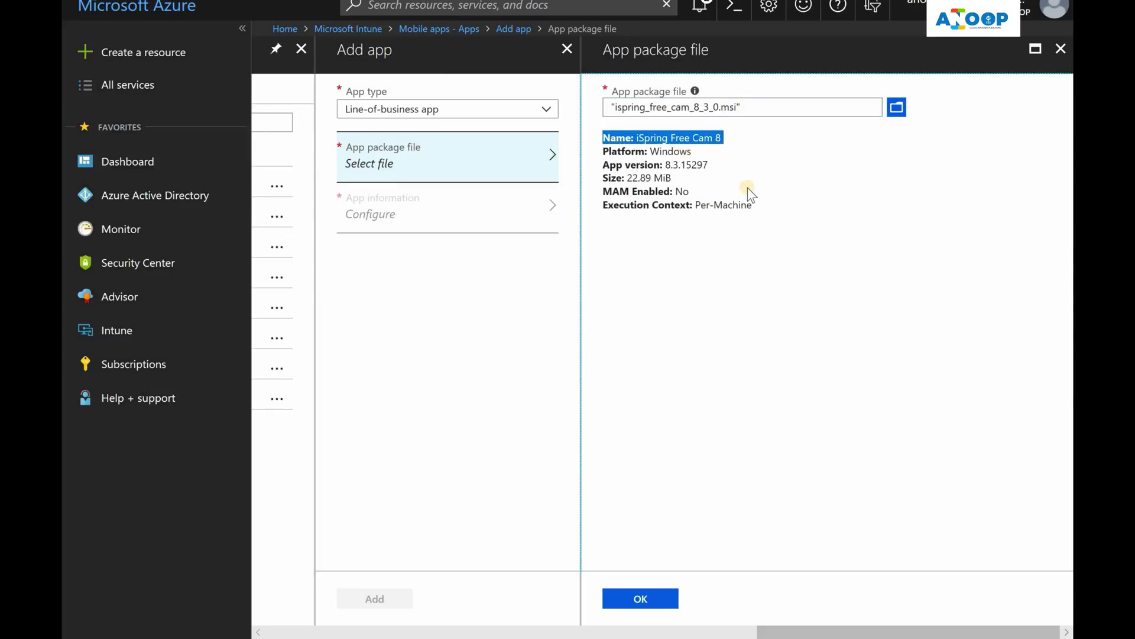
{"action": "left_click_drag", "start_coordinate": [710, 164], "coordinate": [599, 166]}
{"action": "left_click_drag", "start_coordinate": [674, 177], "coordinate": [598, 177]}
{"action": "left_click_drag", "start_coordinate": [694, 191], "coordinate": [600, 192]}
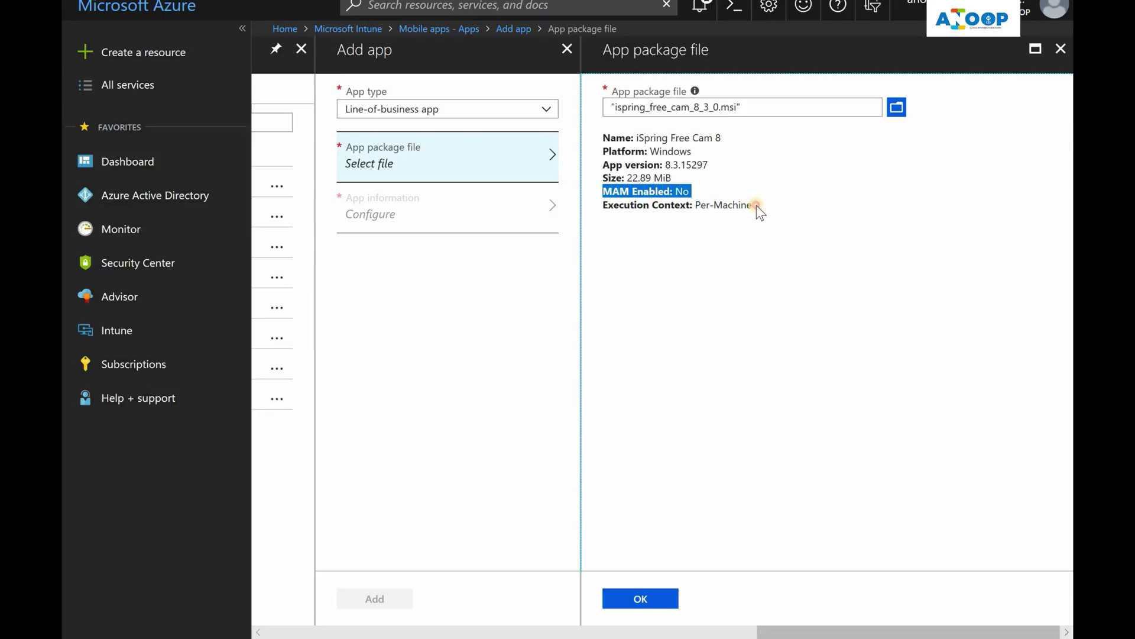
{"action": "left_click_drag", "start_coordinate": [756, 205], "coordinate": [601, 207]}
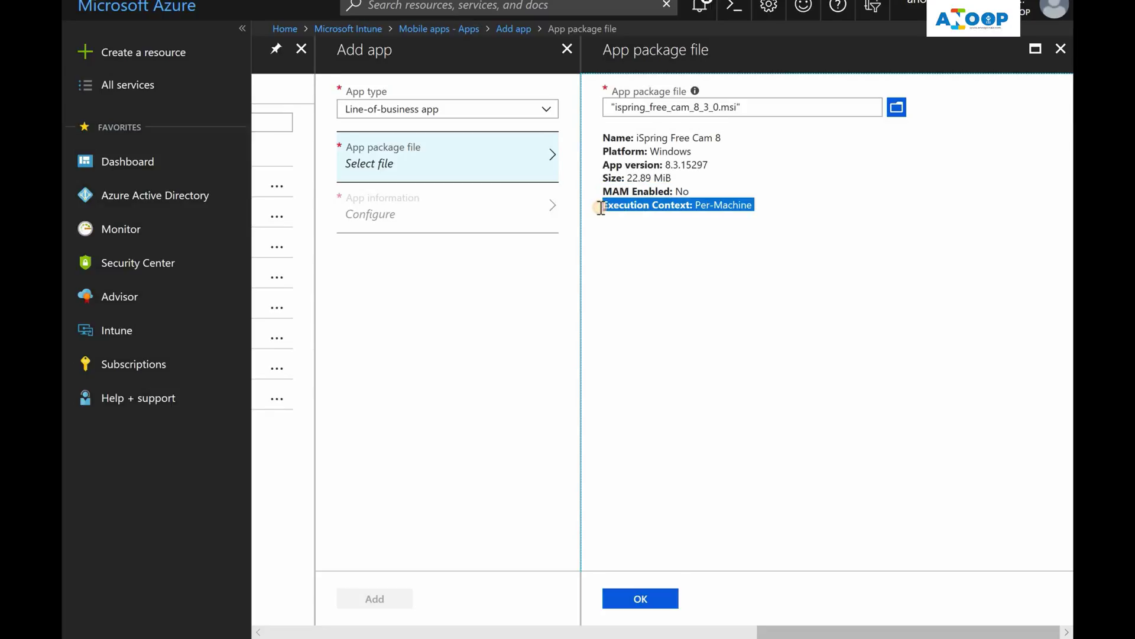
{"action": "left_click", "coordinate": [633, 599]}
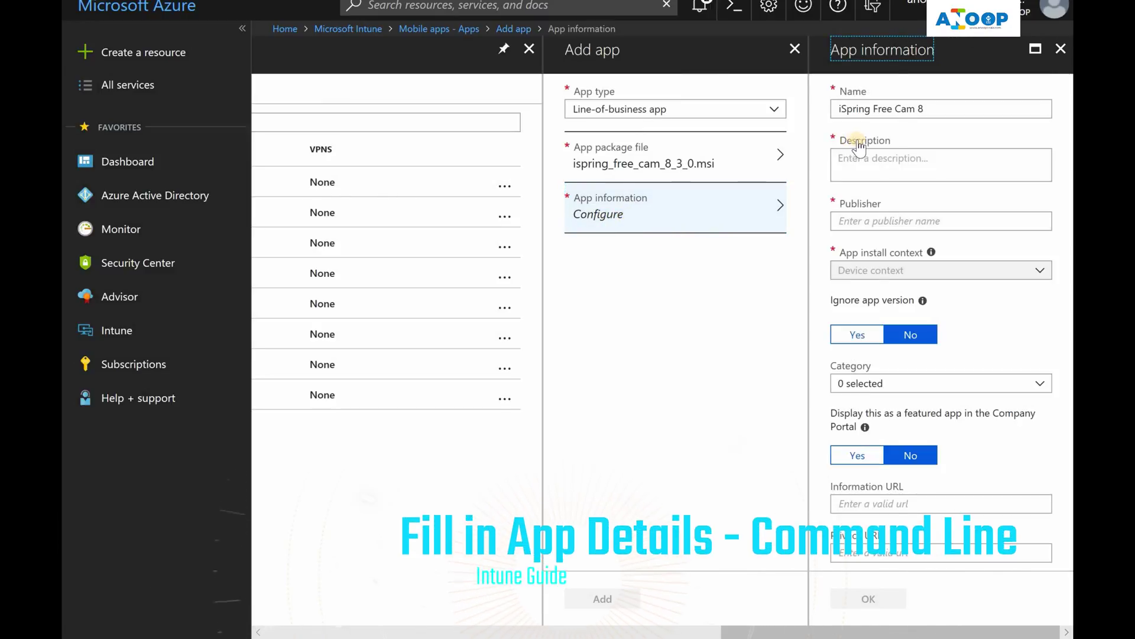
Step: Fill in name iSpring Free Cam 8, description Screen Capture and publisher Unknown
{"action": "left_click", "coordinate": [948, 109]}
{"action": "left_click_drag", "start_coordinate": [948, 109], "coordinate": [825, 108]}
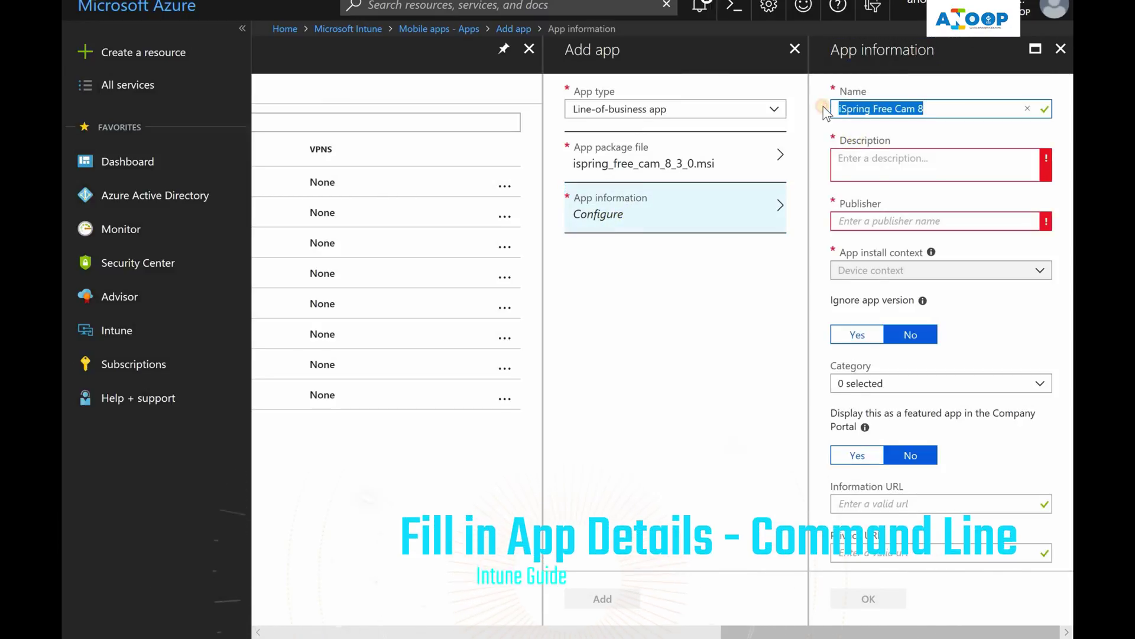
{"action": "left_click", "coordinate": [876, 161]}
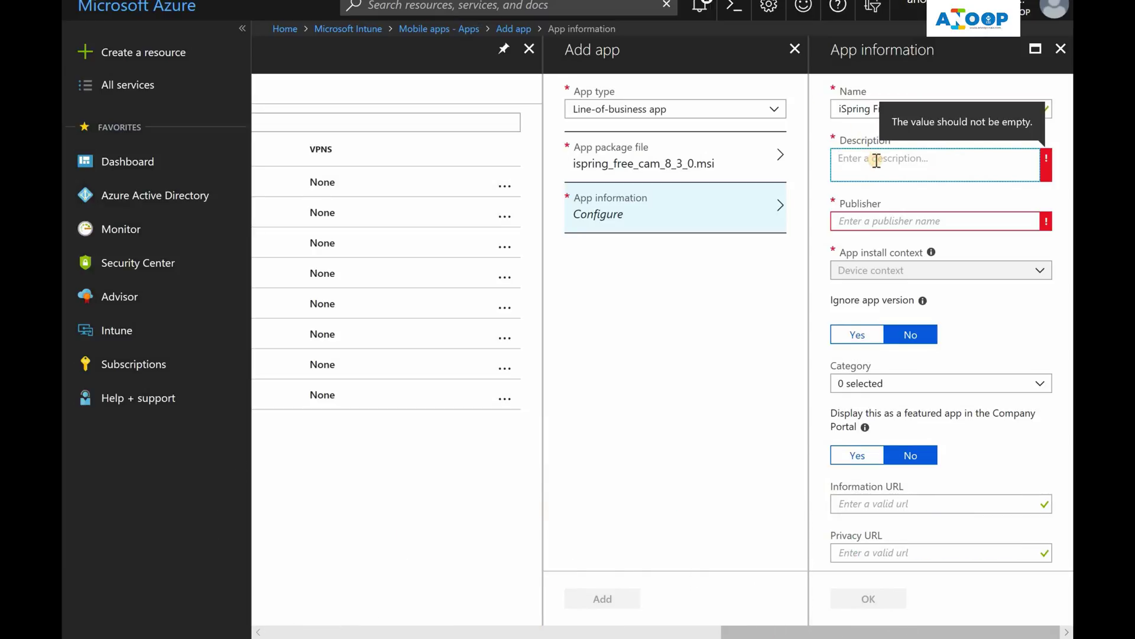
{"action": "type", "text": "Screen Capture"}
{"action": "left_click_drag", "start_coordinate": [907, 159], "coordinate": [812, 155]}
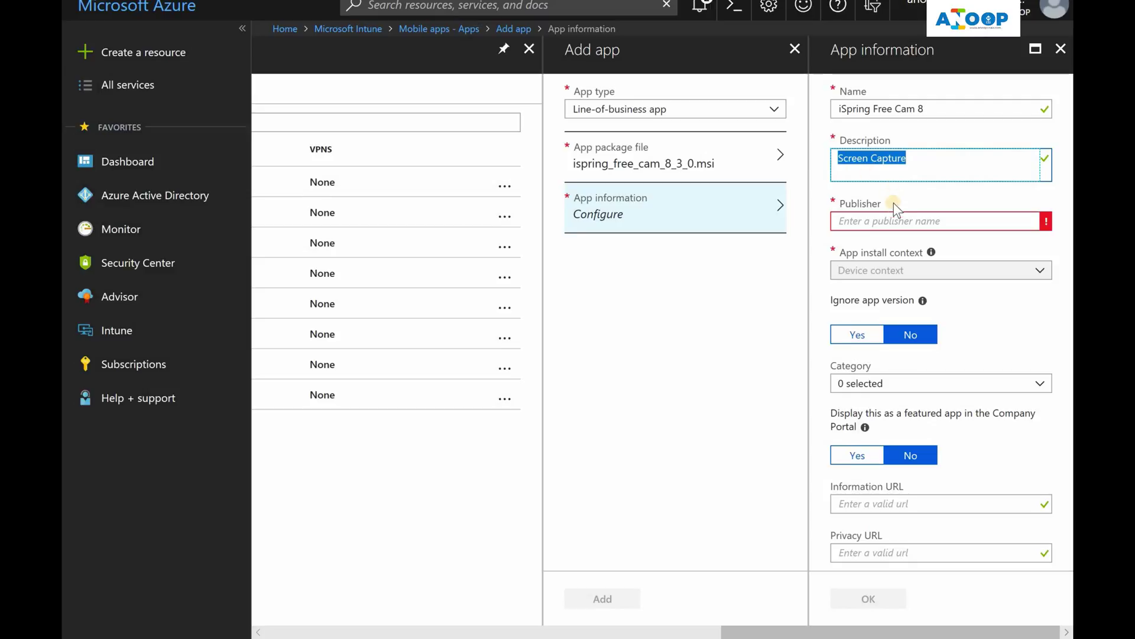
{"action": "left_click", "coordinate": [894, 223]}
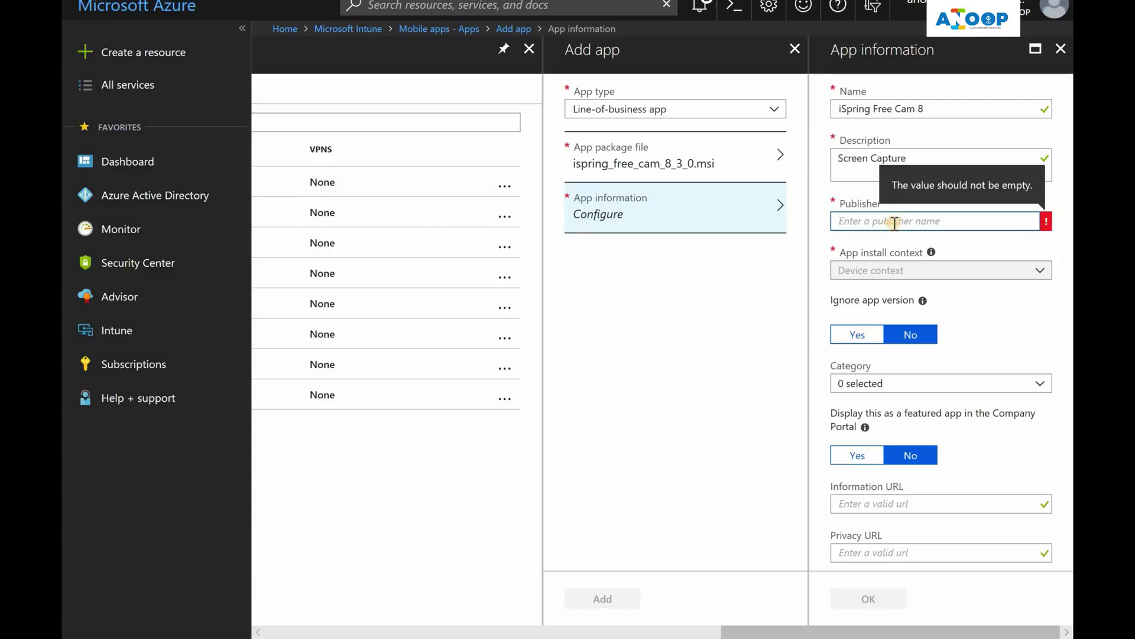
{"action": "type", "text": "Unknown"}
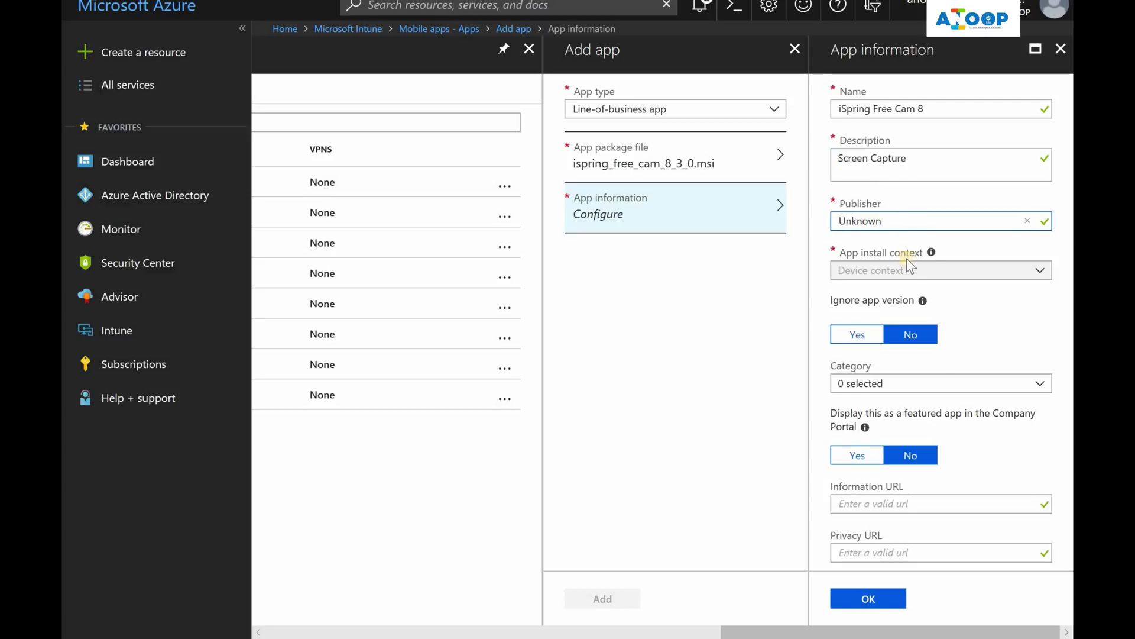
{"action": "left_click", "coordinate": [865, 268]}
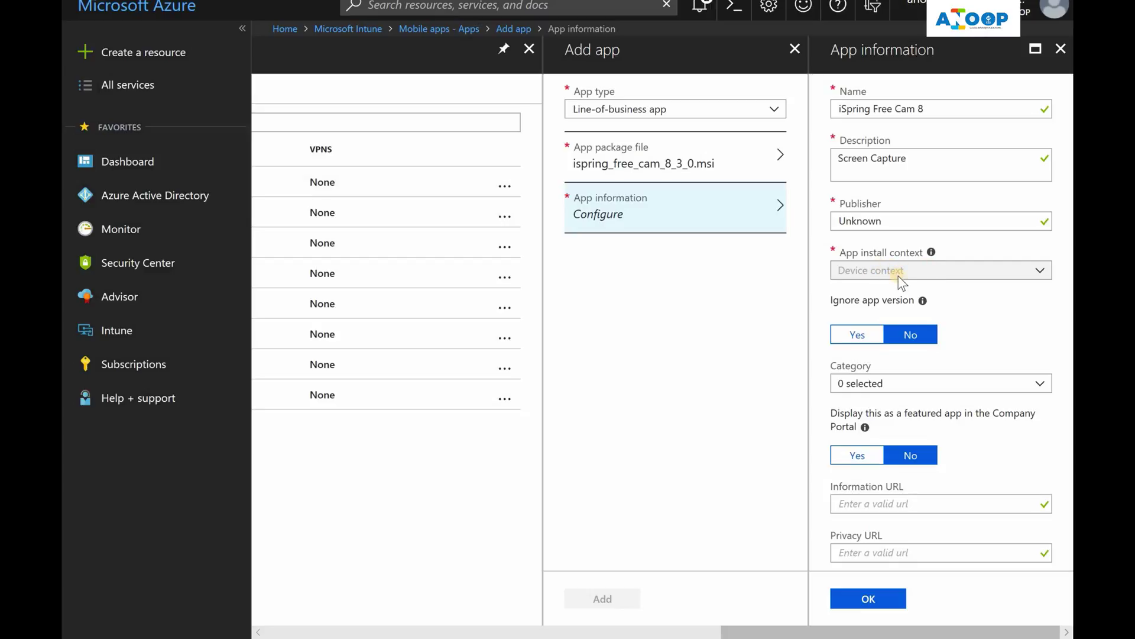
Step: Set the category to Business and display the app as featured in the Company Portal
{"action": "left_click", "coordinate": [892, 382]}
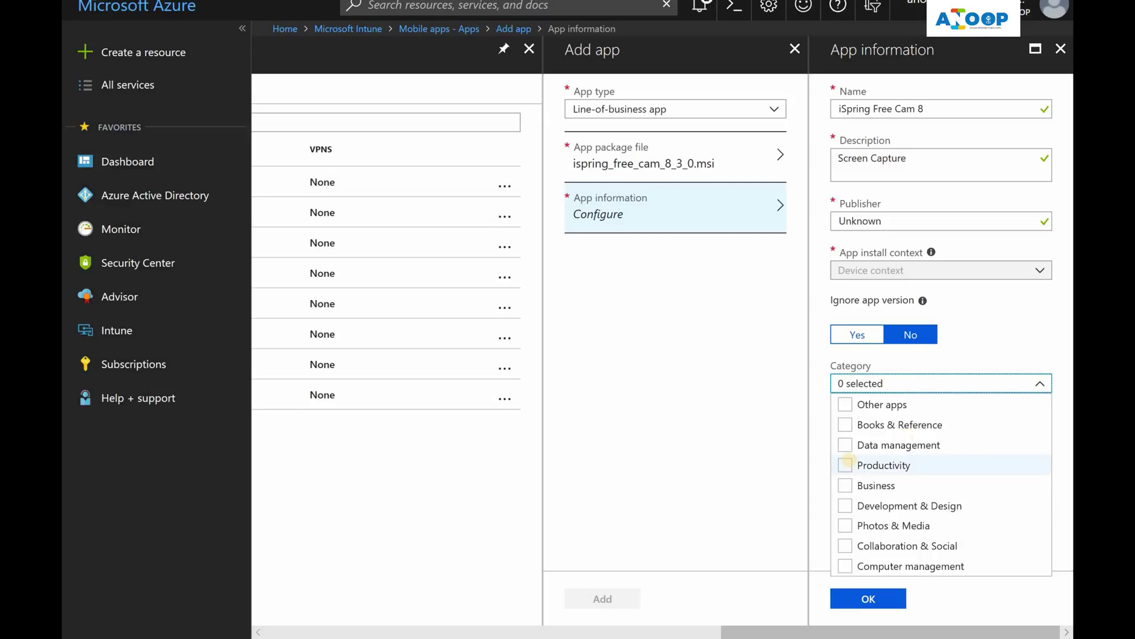
{"action": "left_click", "coordinate": [845, 484]}
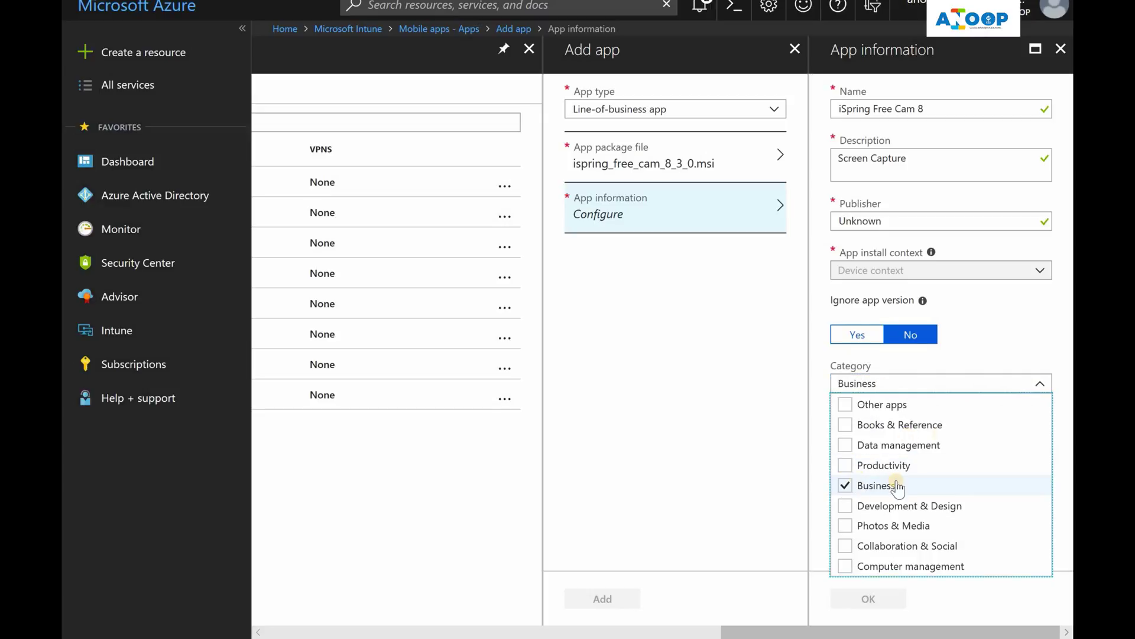
{"action": "left_click", "coordinate": [977, 334]}
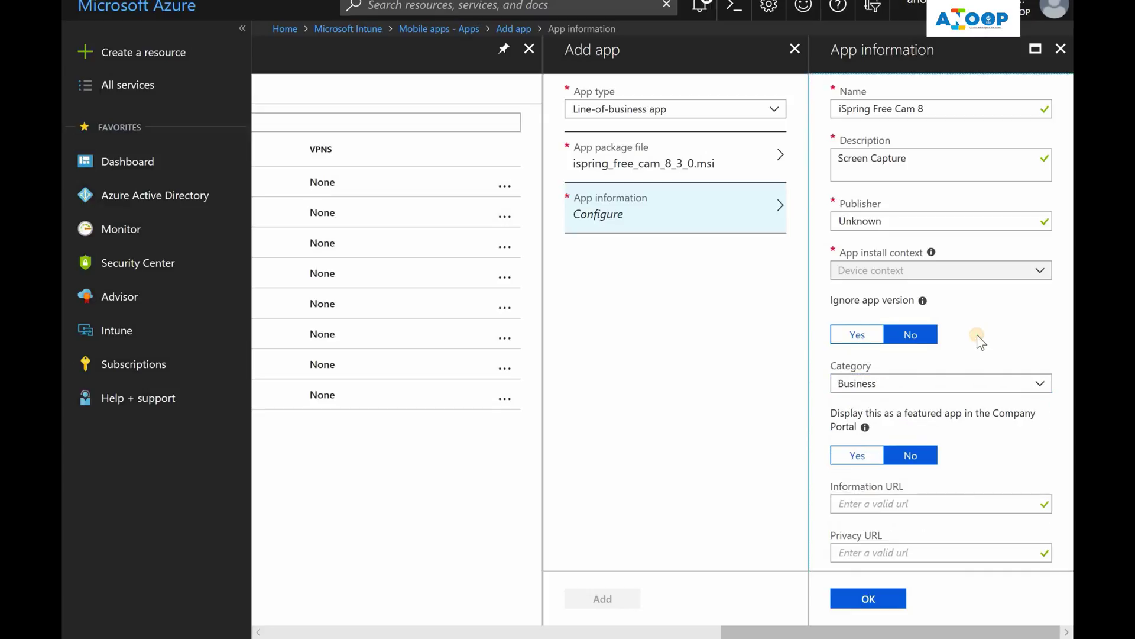
{"action": "left_click", "coordinate": [857, 457]}
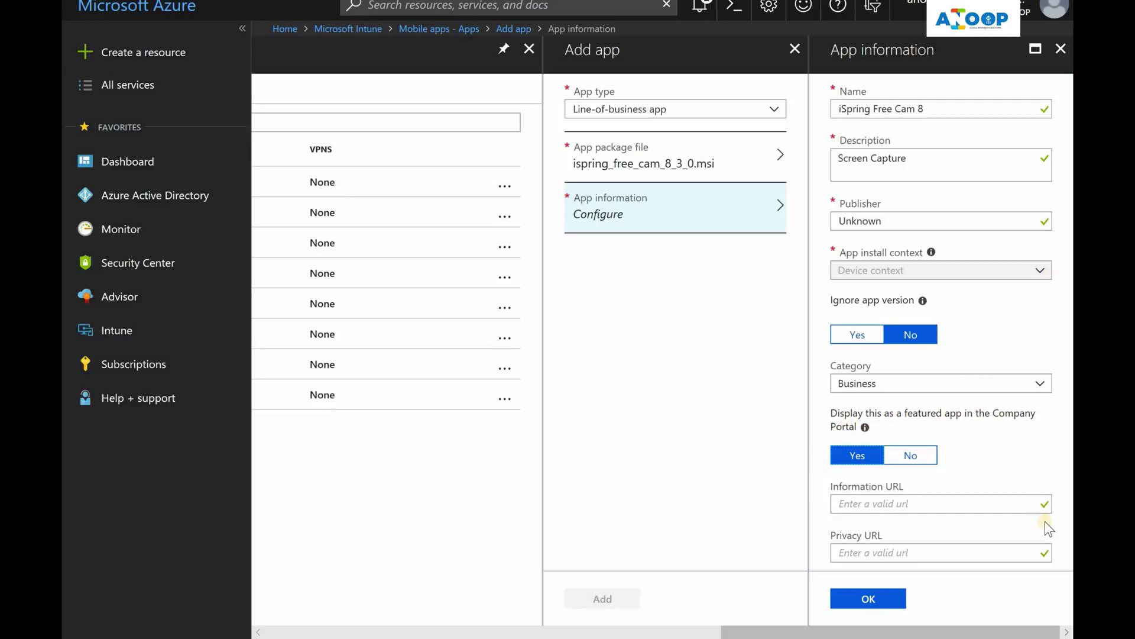
{"action": "left_click", "coordinate": [941, 504]}
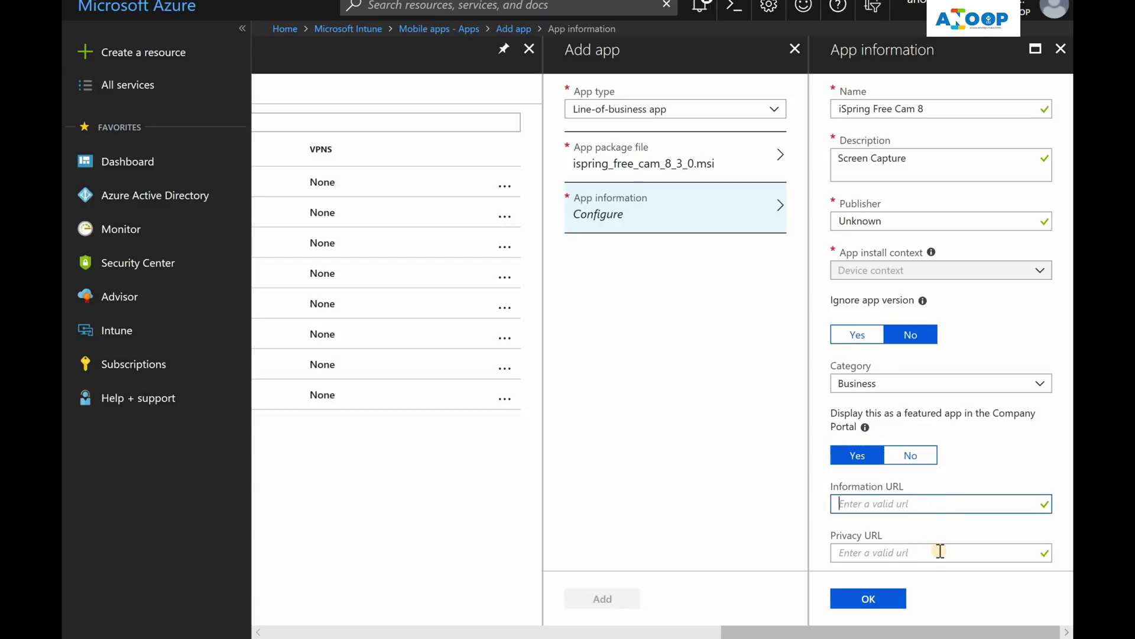
Step: Enter /quiet as the command-line argument, then run ispring_free_cam_8_3_0.msi /? in Command Prompt
{"action": "key", "text": "Tab"}
{"action": "key", "text": "Tab"}
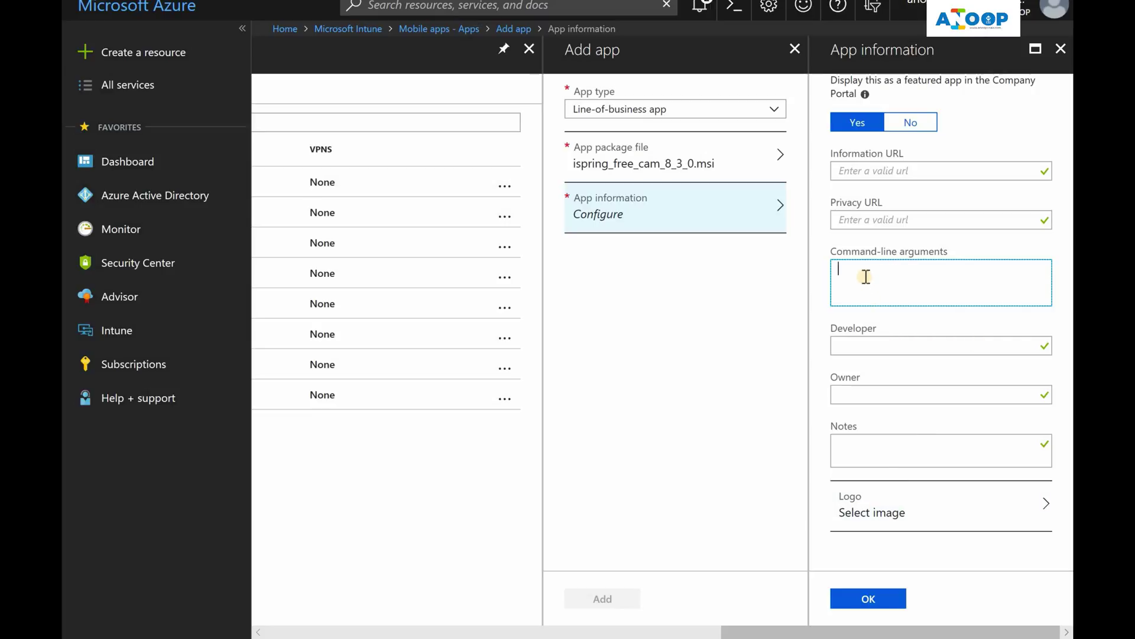
{"action": "type", "text": "/quiet"}
{"action": "key", "text": "alt+Tab"}
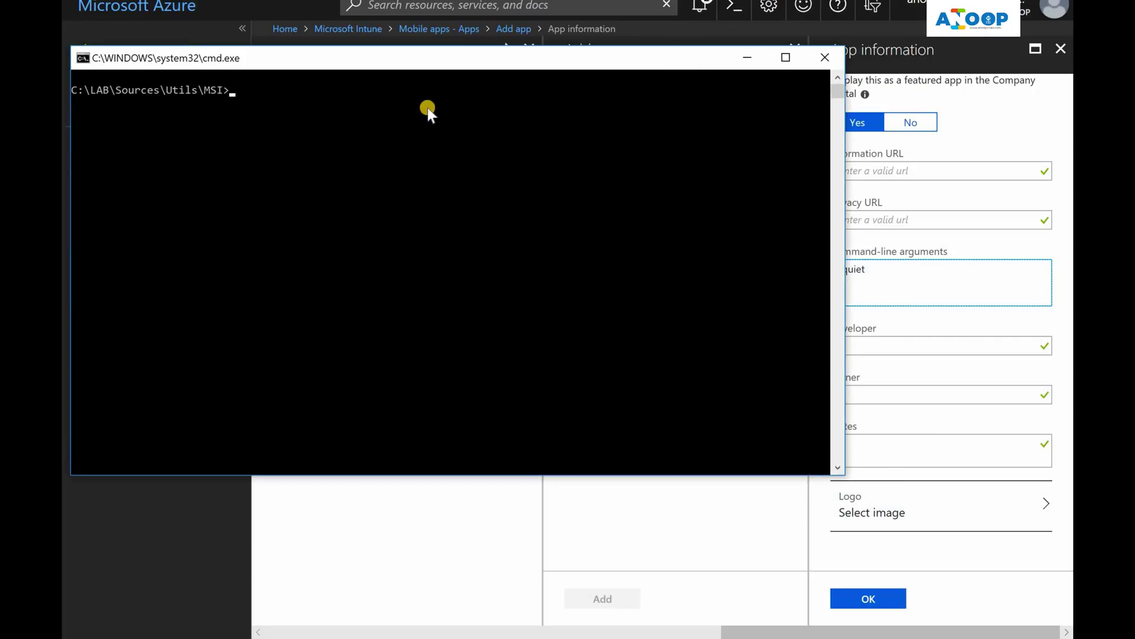
{"action": "type", "text": "i"}
{"action": "key", "text": "Tab"}
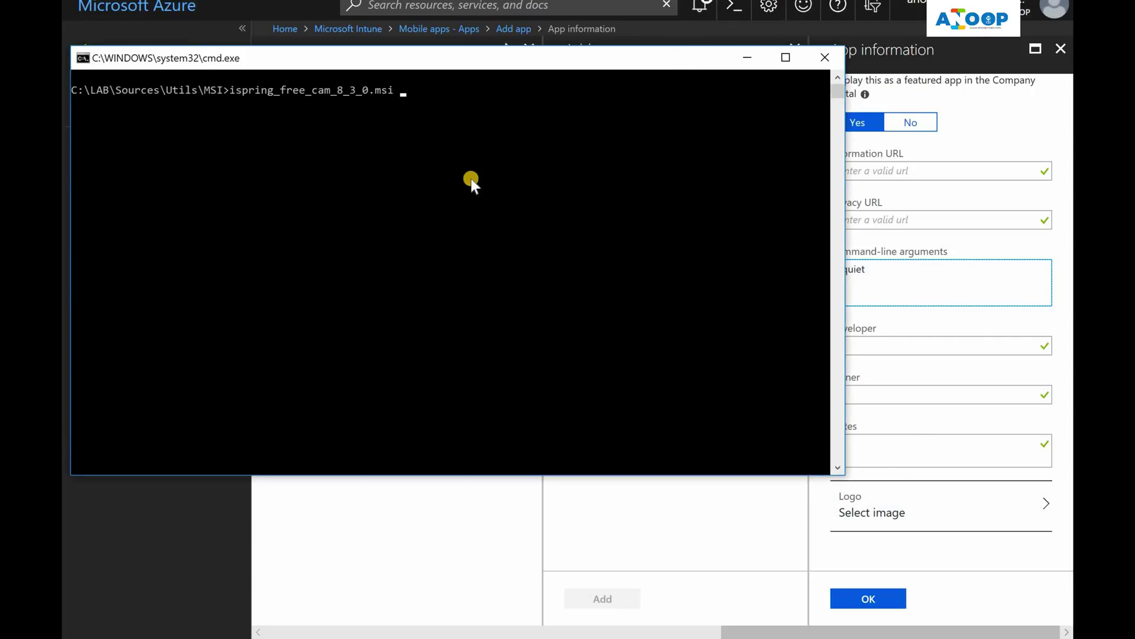
{"action": "type", "text": "/?"}
{"action": "key", "text": "Return"}
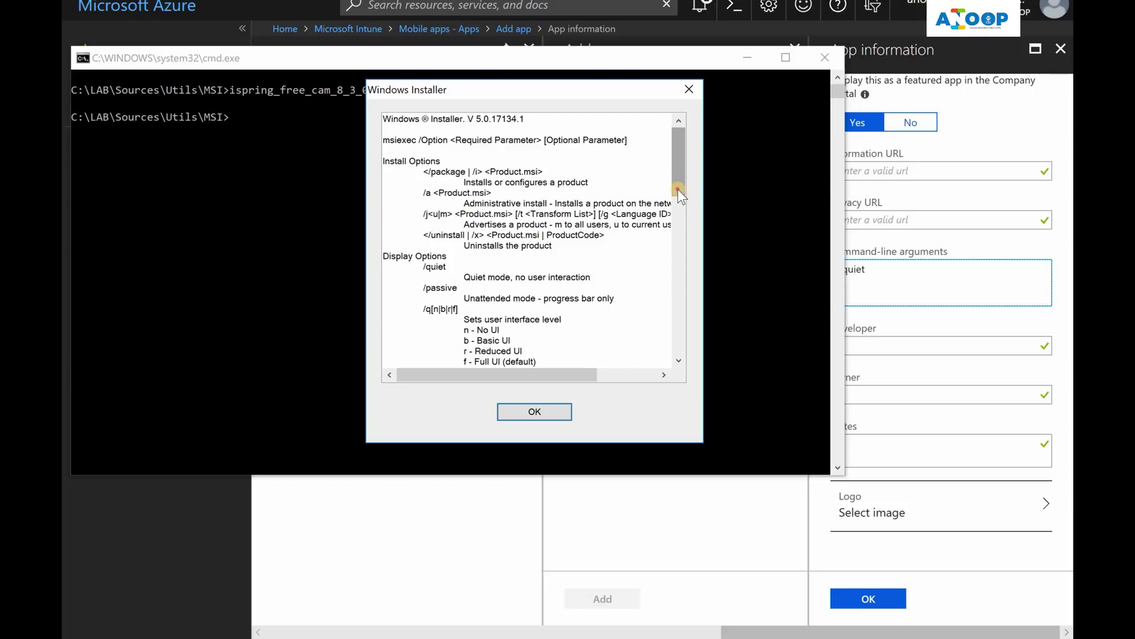
Step: Confirm the /quiet option in the installer help, close it and minimize Command Prompt
{"action": "scroll", "coordinate": [660, 198], "scroll_direction": "down", "scroll_amount": 3}
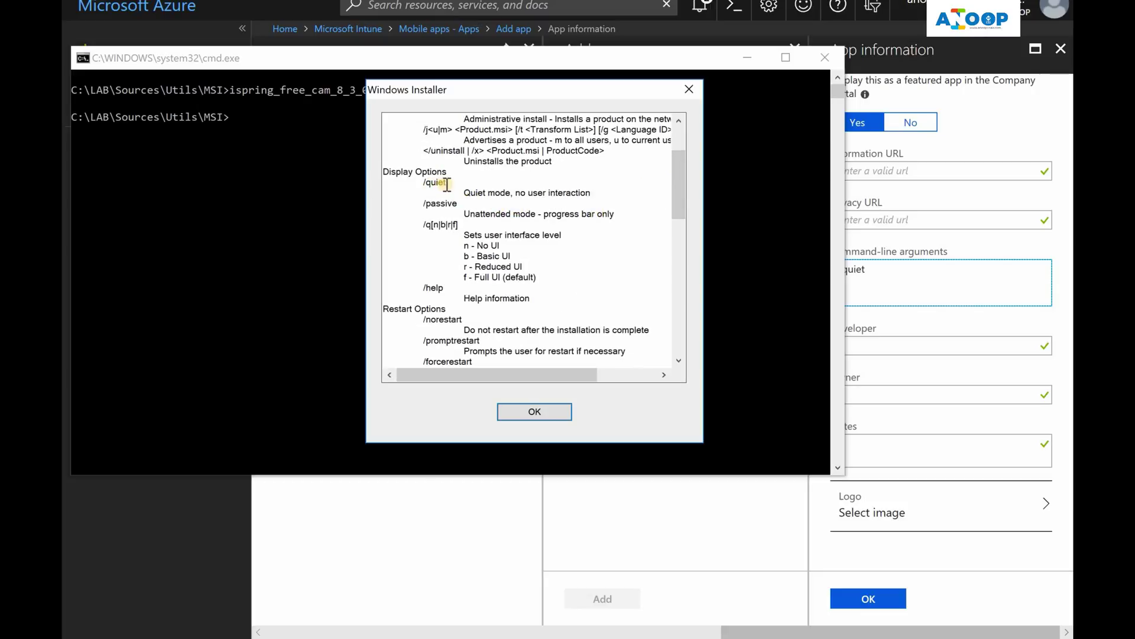
{"action": "left_click_drag", "start_coordinate": [450, 187], "coordinate": [417, 188]}
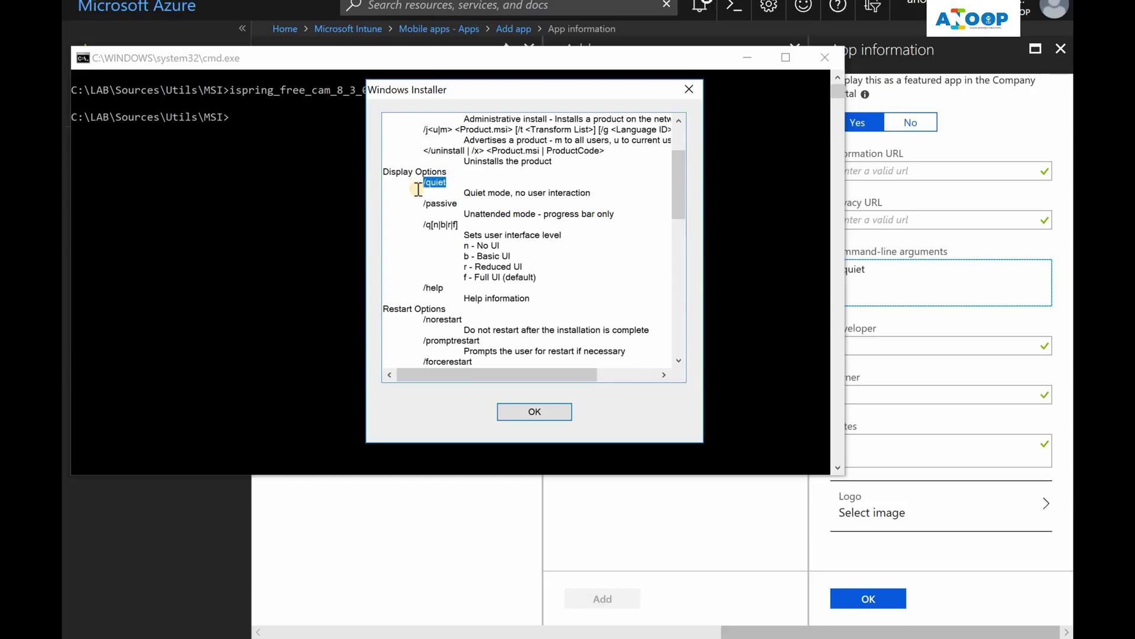
{"action": "left_click", "coordinate": [542, 411]}
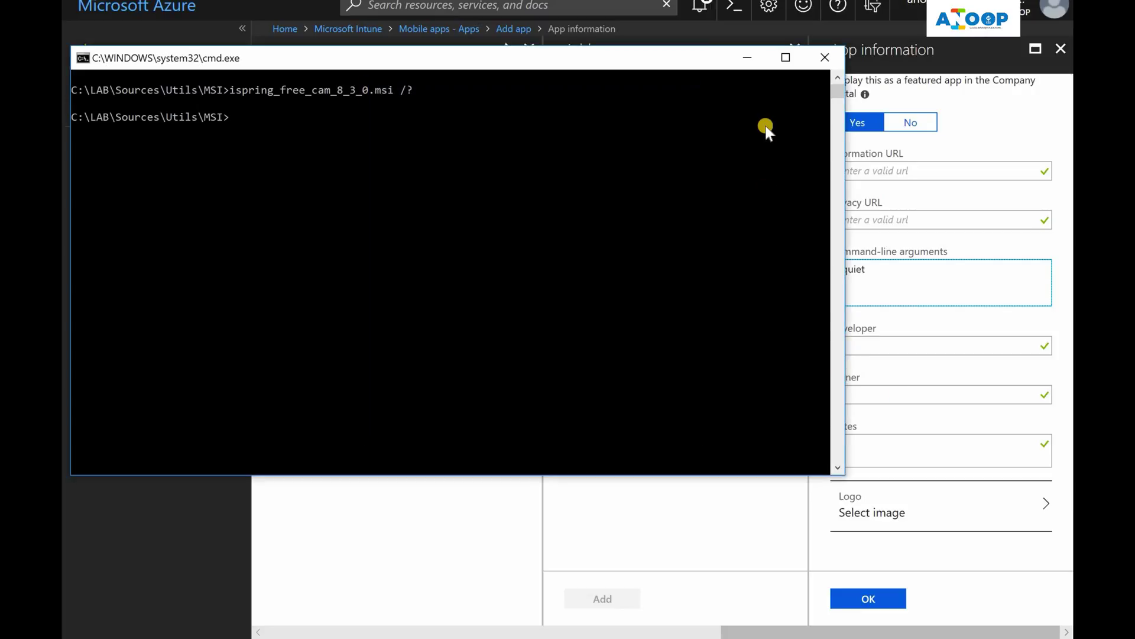
{"action": "left_click", "coordinate": [737, 59]}
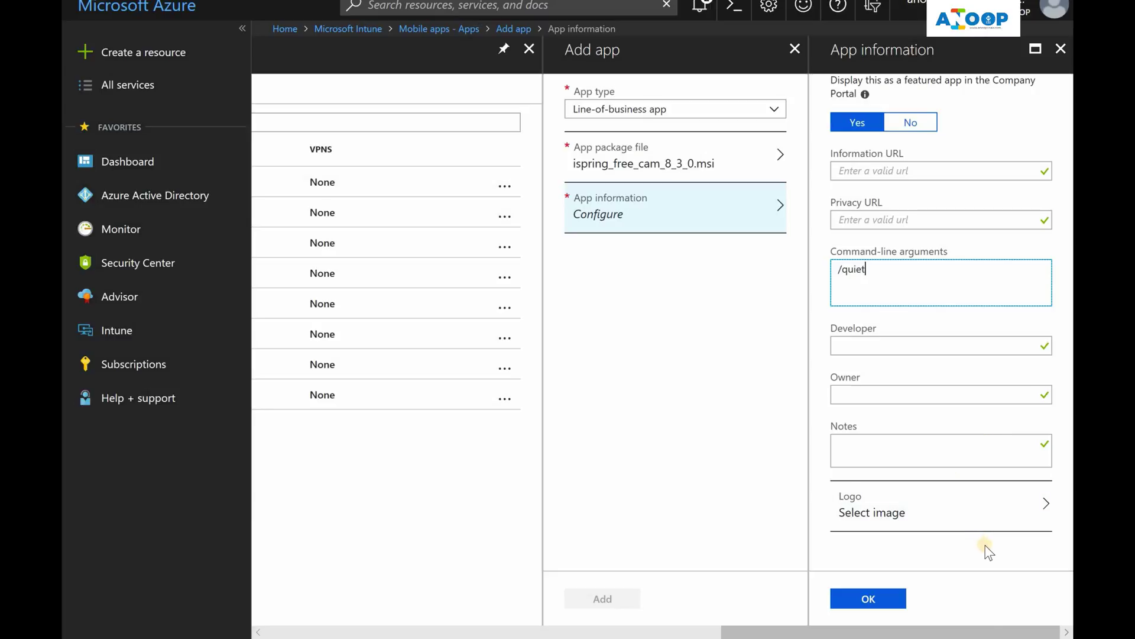
Step: Leave the logo unset, save the app information and add iSpring Free Cam 8 to Intune
{"action": "left_click", "coordinate": [931, 523]}
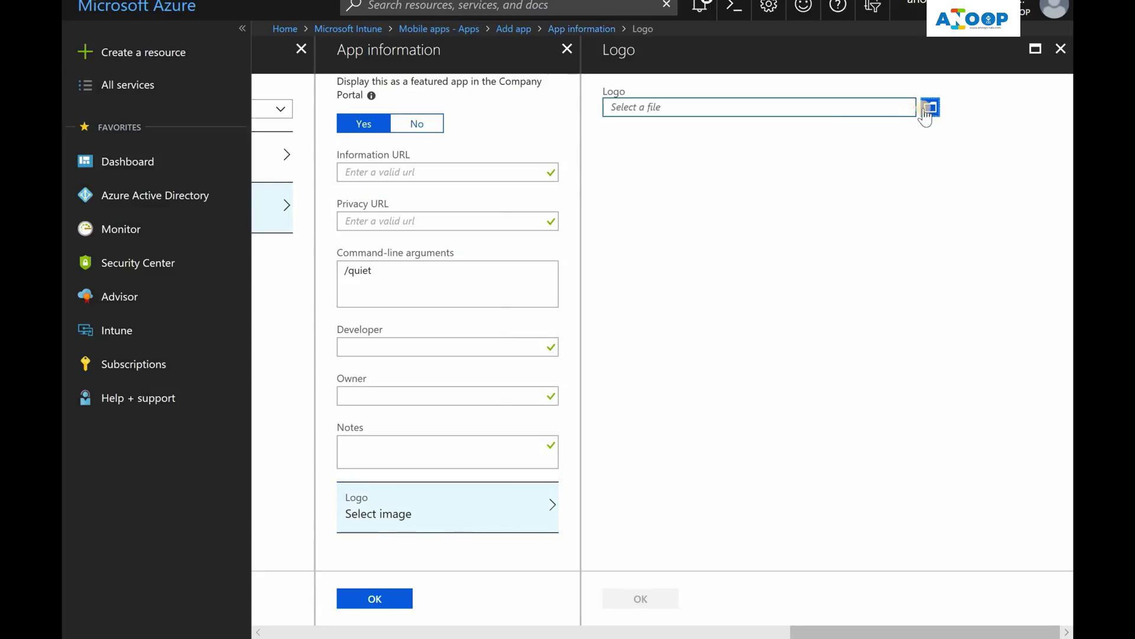
{"action": "left_click", "coordinate": [930, 109]}
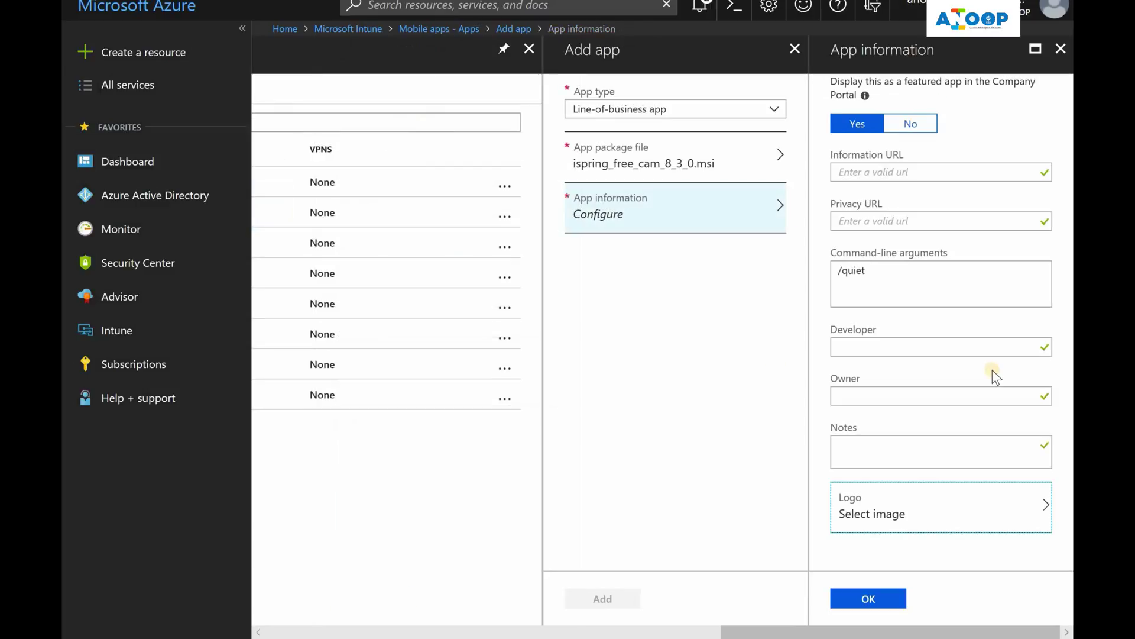
{"action": "scroll", "coordinate": [993, 371], "scroll_direction": "up", "scroll_amount": 5}
{"action": "key", "text": "Tab"}
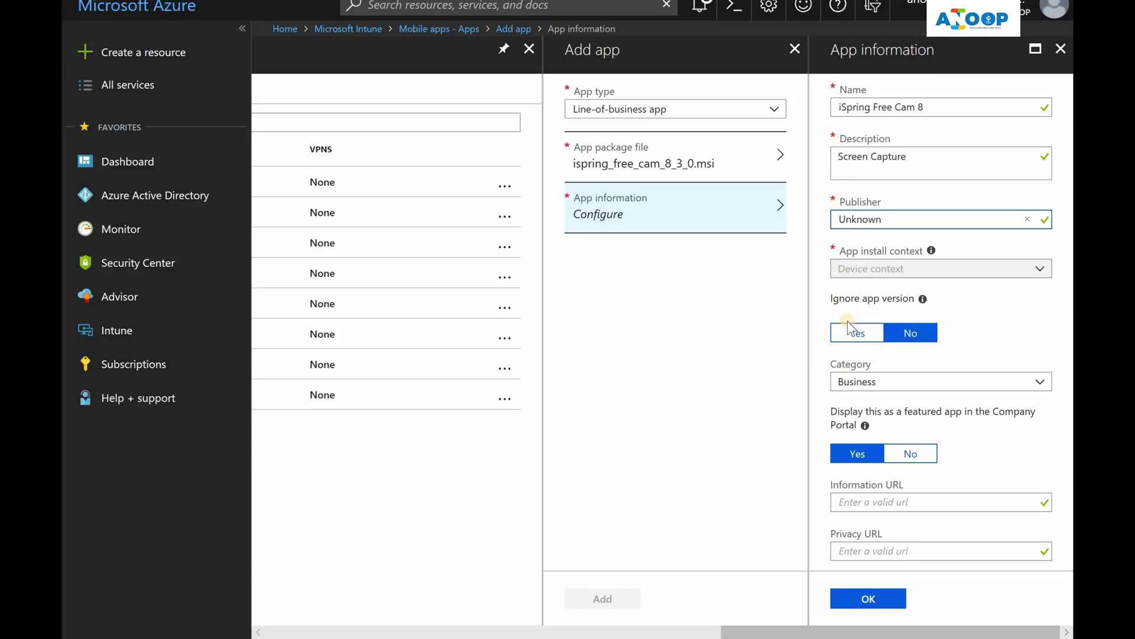
{"action": "scroll", "coordinate": [985, 481], "scroll_direction": "down", "scroll_amount": 5}
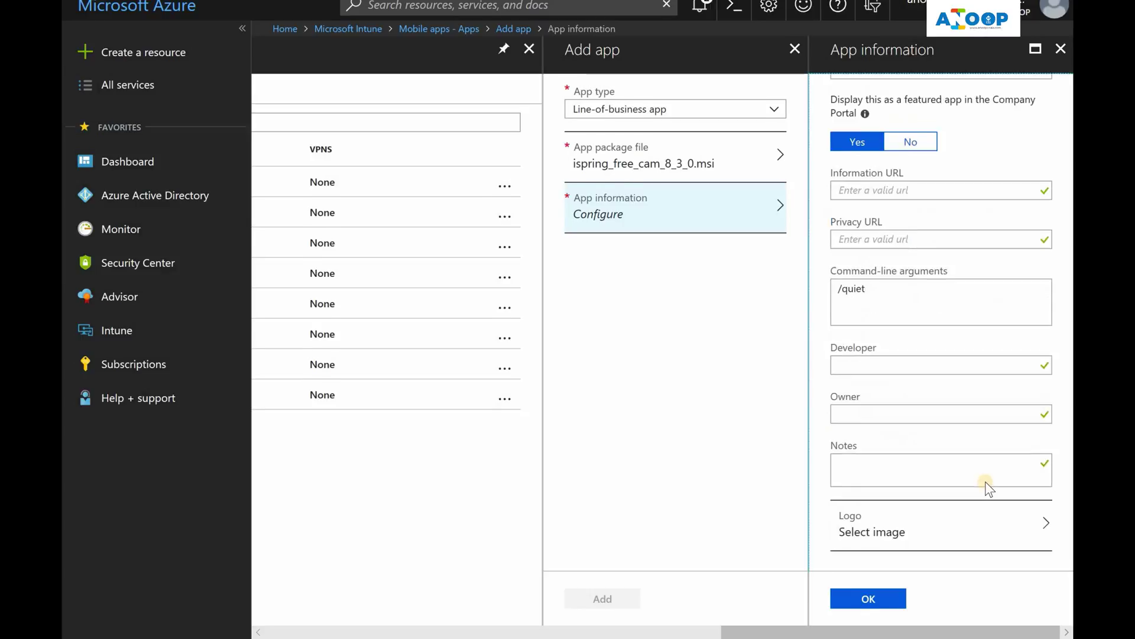
{"action": "left_click", "coordinate": [888, 603]}
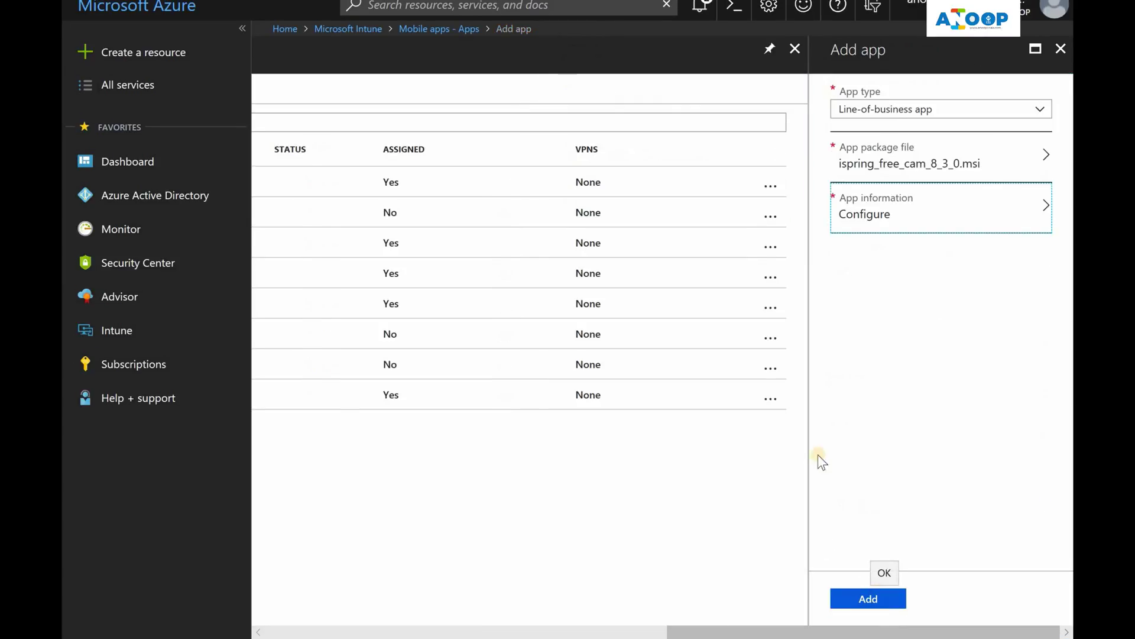
{"action": "left_click", "coordinate": [870, 599]}
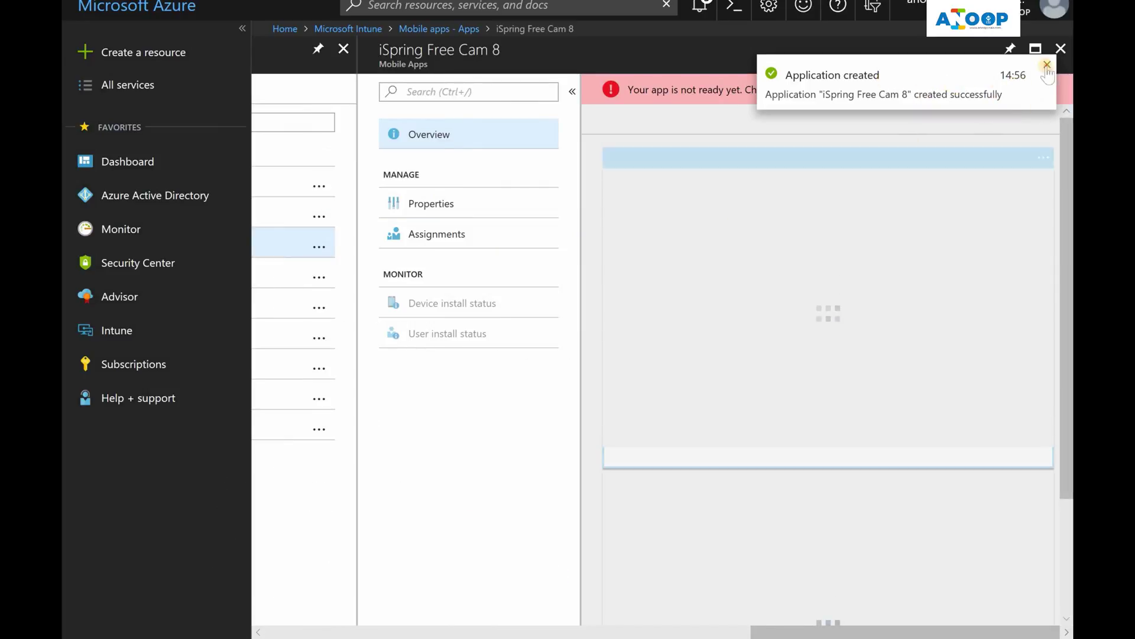
Step: Dismiss the creation notice, return to the Apps list and confirm in Notifications that the MSI upload finished
{"action": "left_click", "coordinate": [1047, 66]}
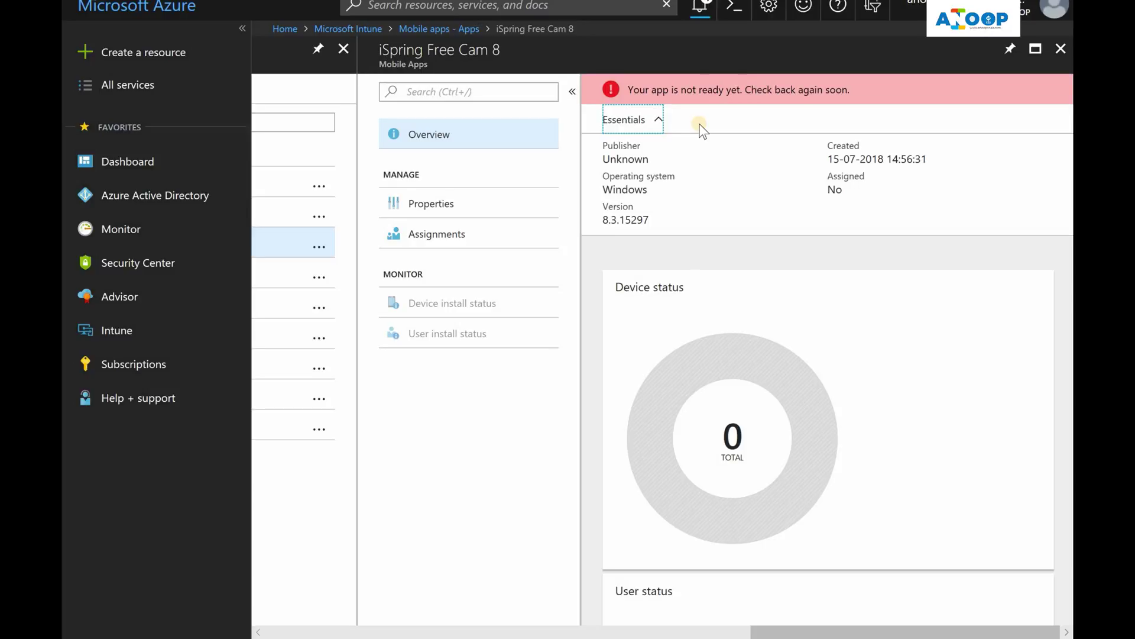
{"action": "triple_click", "coordinate": [764, 95]}
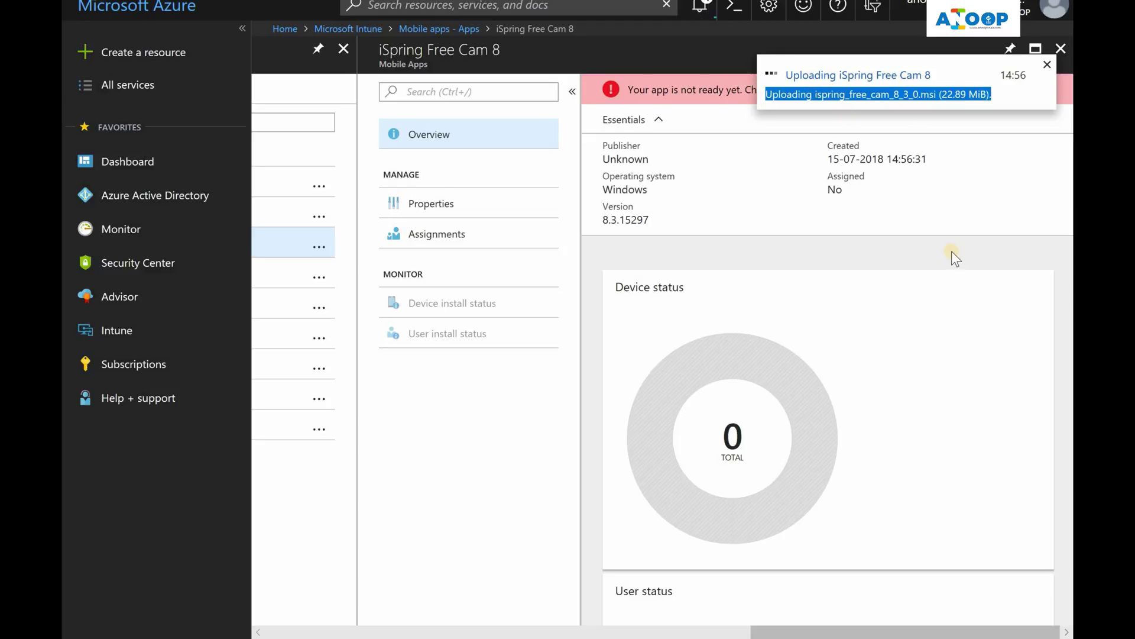
{"action": "left_click", "coordinate": [1061, 49]}
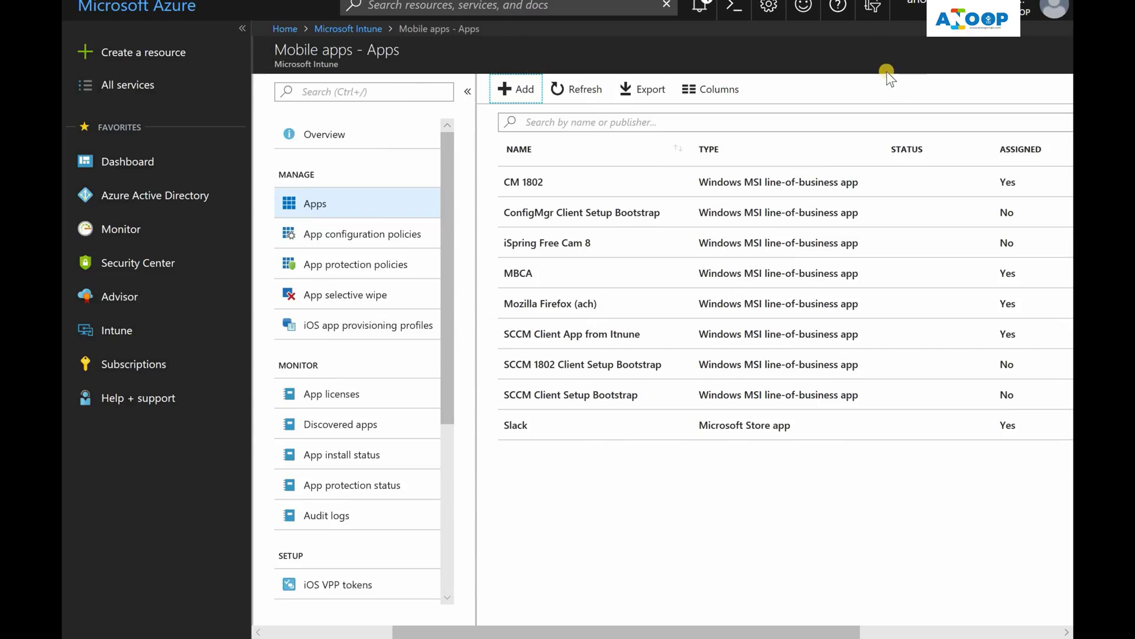
{"action": "left_click", "coordinate": [700, 10]}
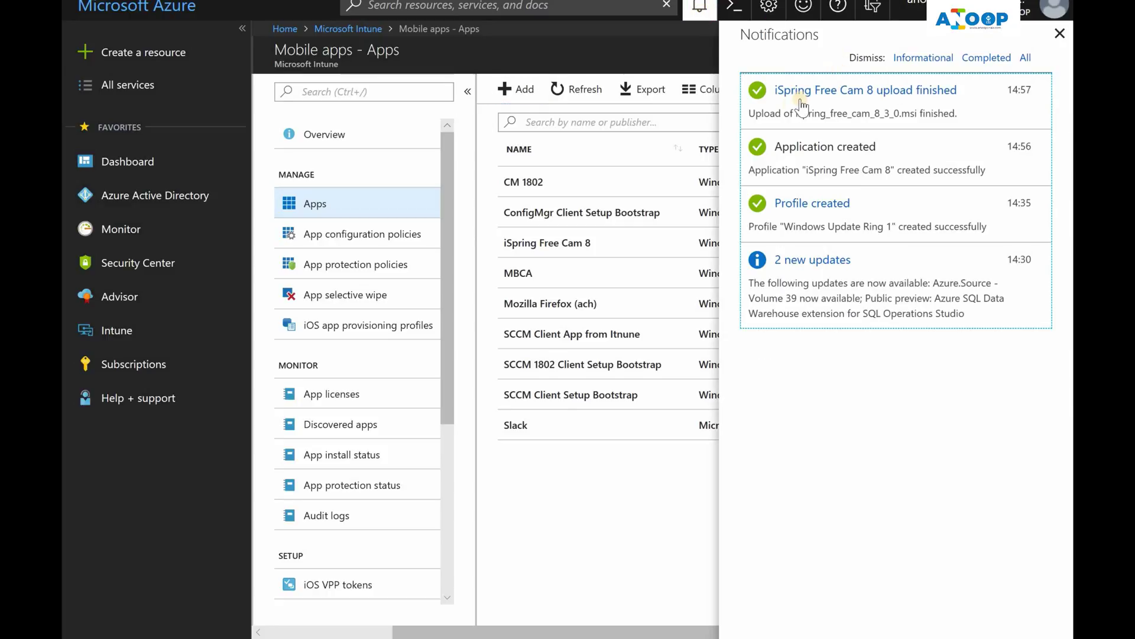
{"action": "triple_click", "coordinate": [970, 111]}
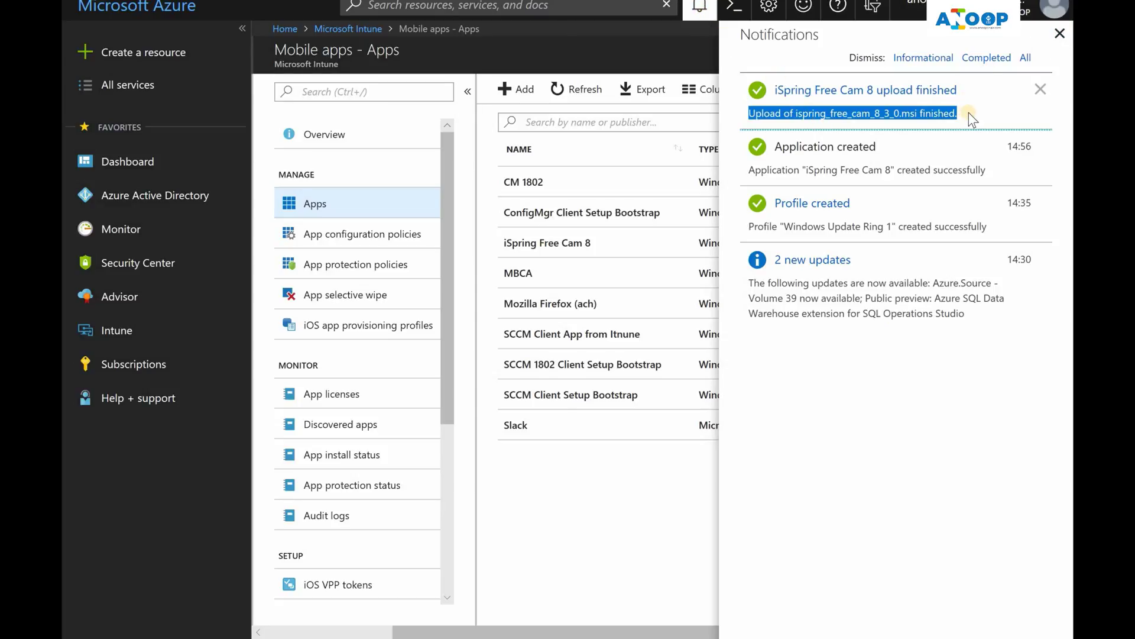
{"action": "left_click", "coordinate": [1060, 33]}
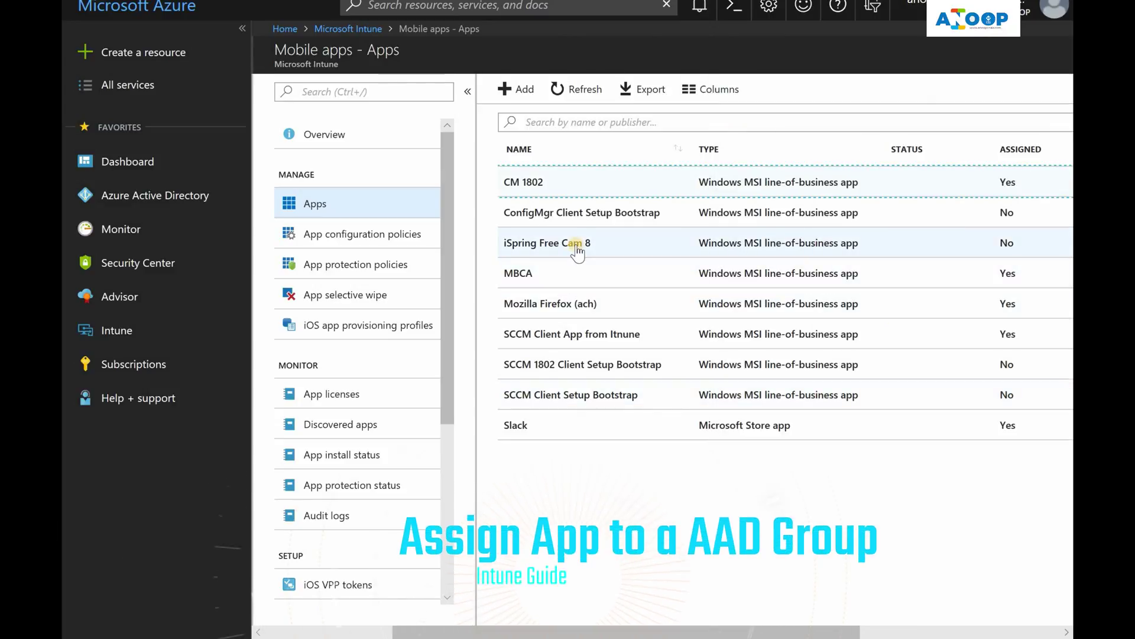
Step: Open iSpring Free Cam 8's assignments, add a group, and set the assignment type to Required
{"action": "left_click", "coordinate": [577, 252]}
{"action": "left_click_drag", "start_coordinate": [629, 90], "coordinate": [928, 90]}
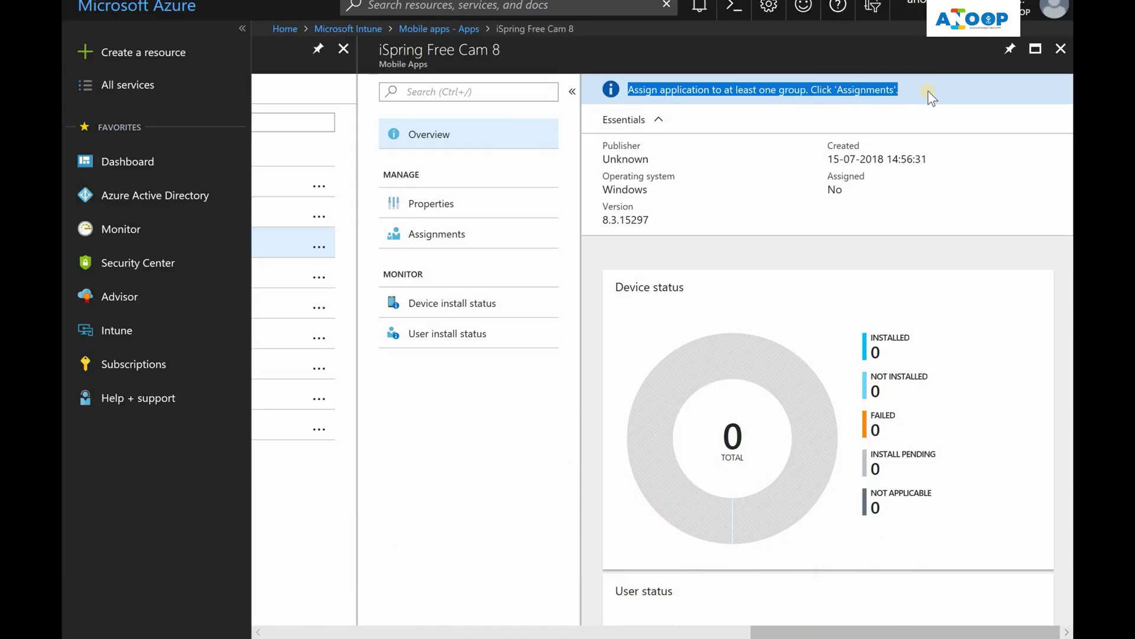
{"action": "left_click", "coordinate": [444, 233]}
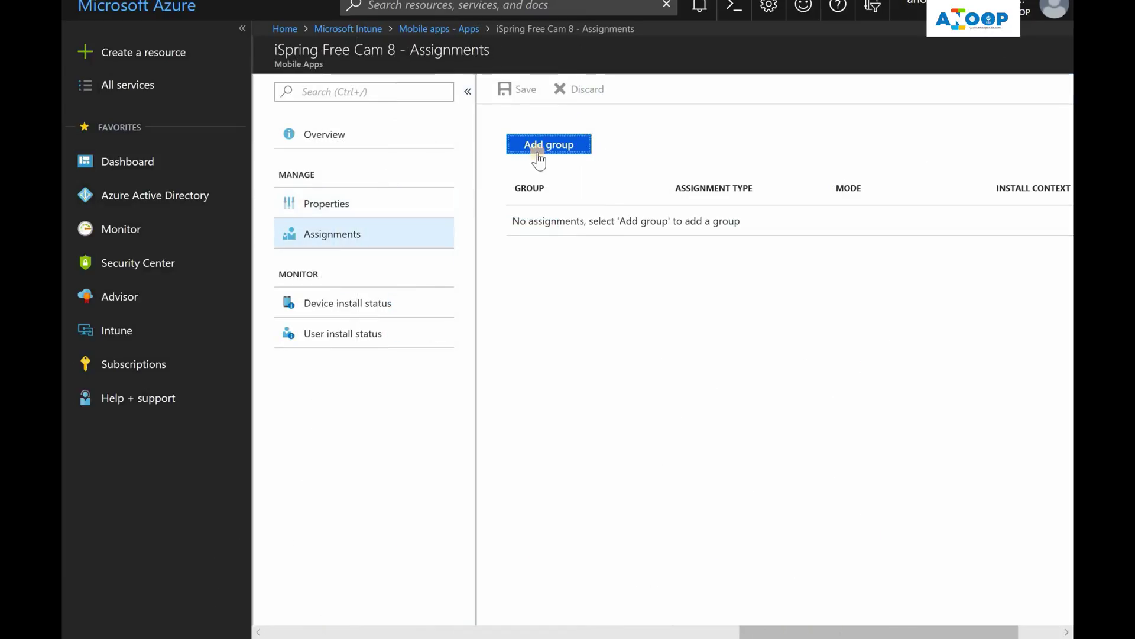
{"action": "left_click", "coordinate": [548, 148]}
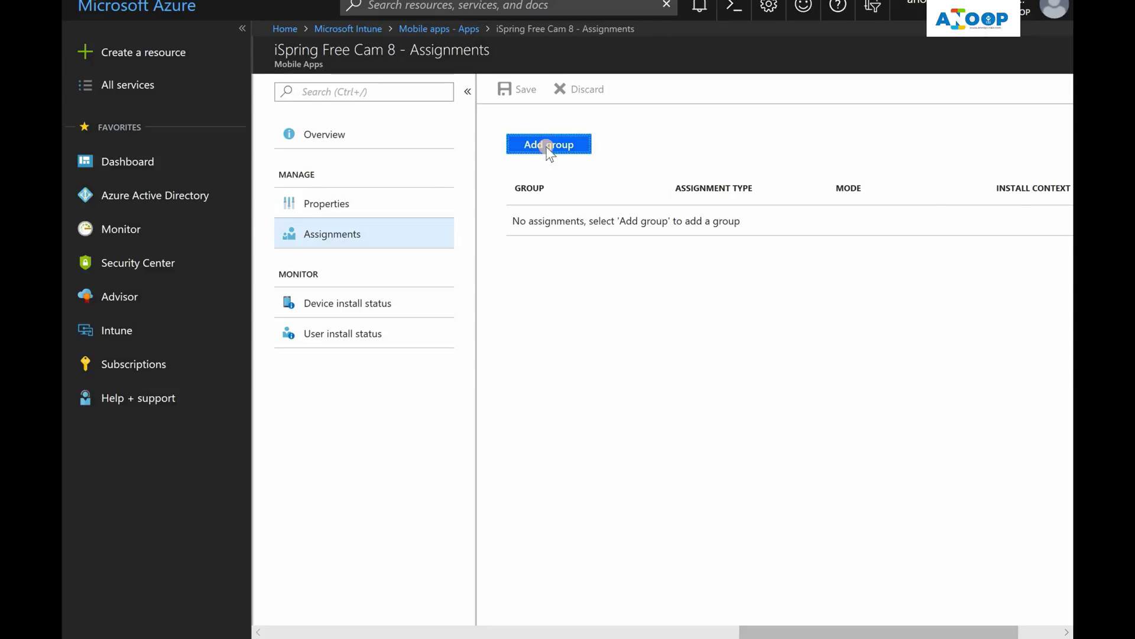
{"action": "left_click", "coordinate": [909, 252]}
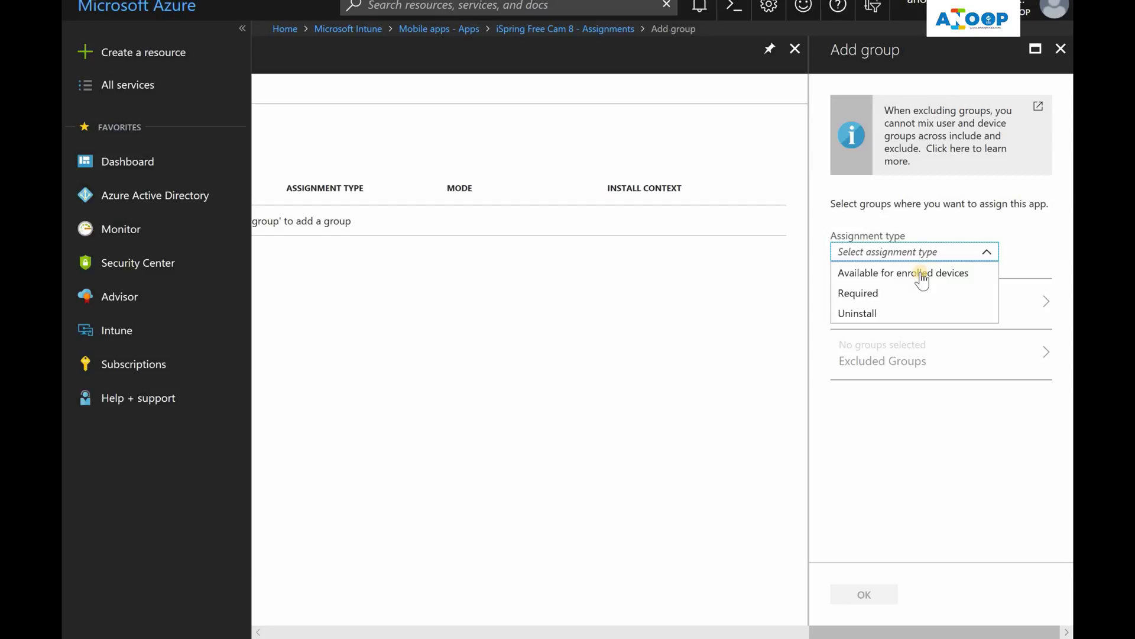
{"action": "left_click", "coordinate": [852, 294]}
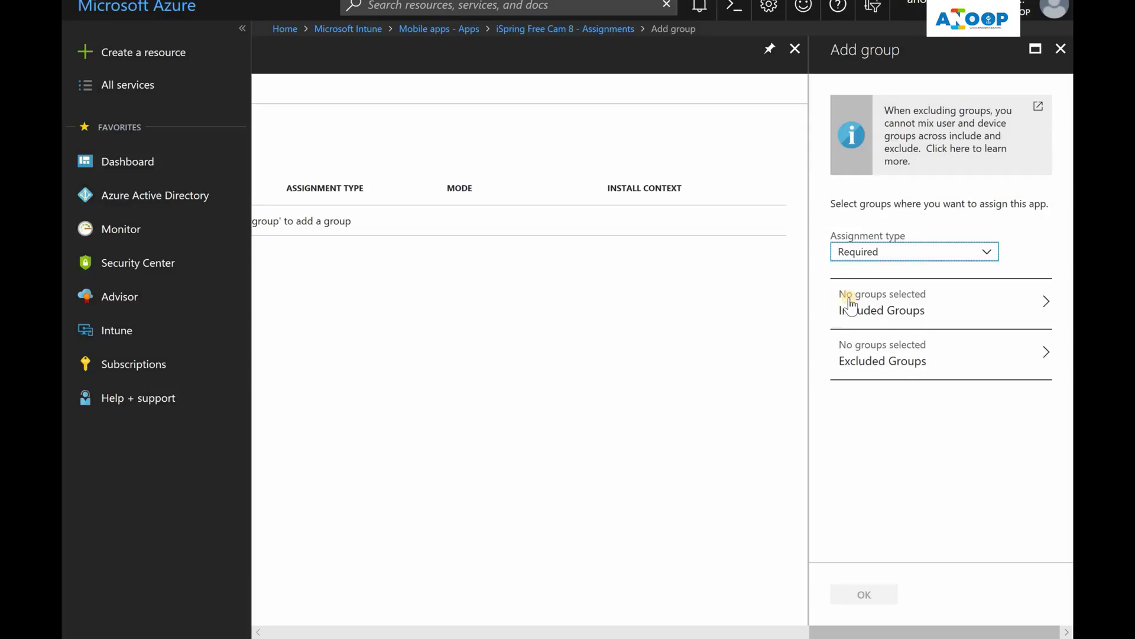
Step: Include the Bangalore Users group in the Required assignment
{"action": "left_click", "coordinate": [850, 304]}
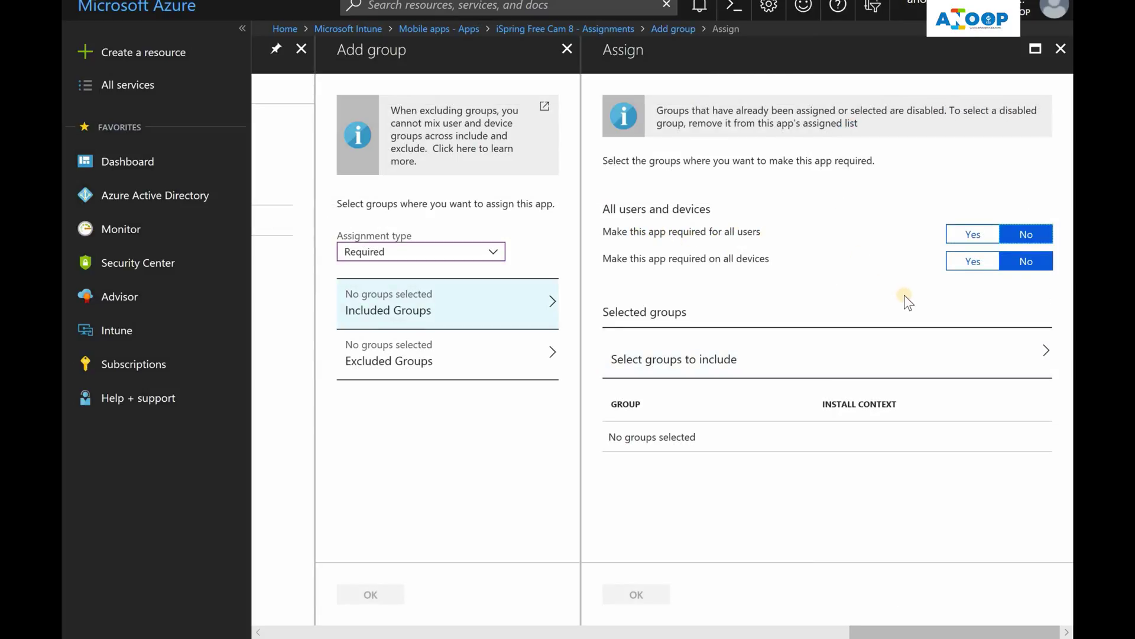
{"action": "left_click", "coordinate": [786, 357]}
{"action": "left_click", "coordinate": [844, 361]}
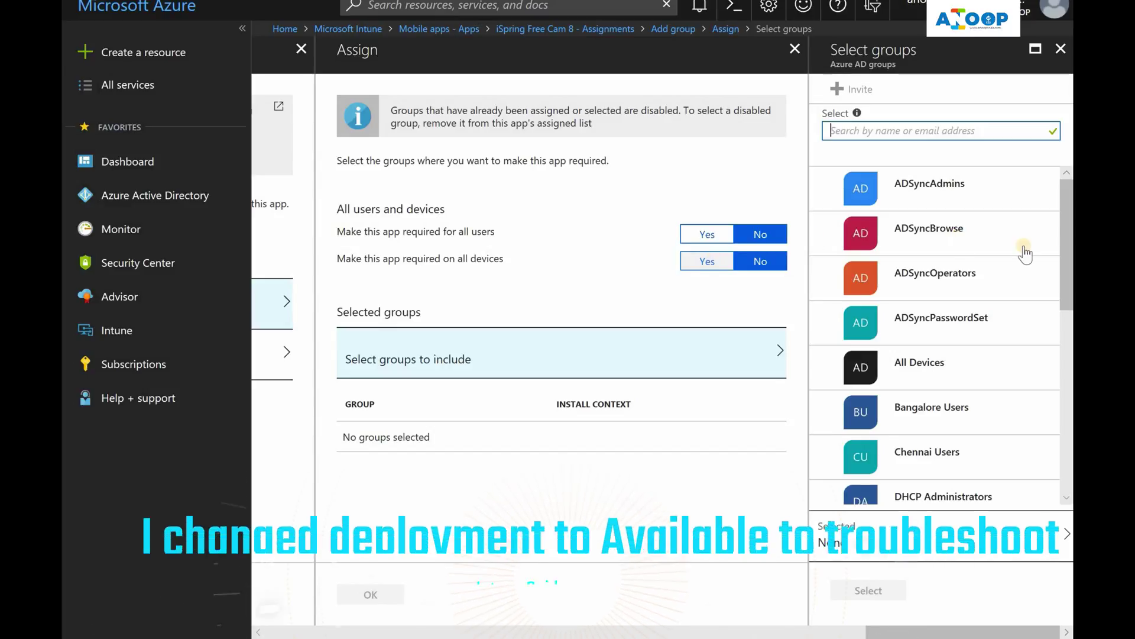
{"action": "left_click", "coordinate": [962, 416]}
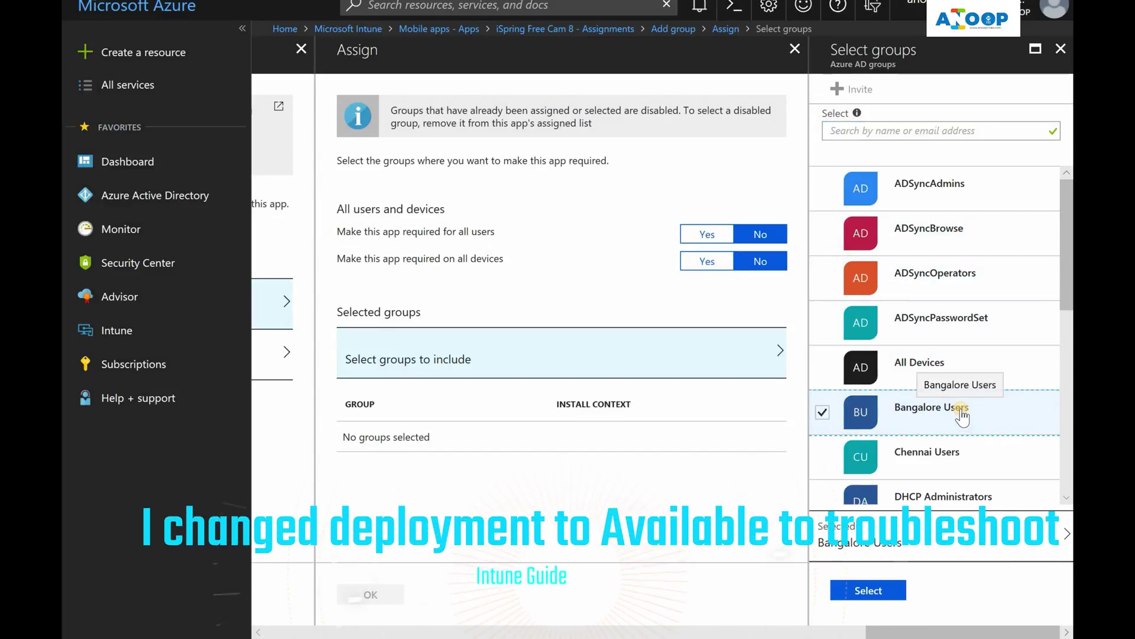
{"action": "left_click", "coordinate": [882, 590]}
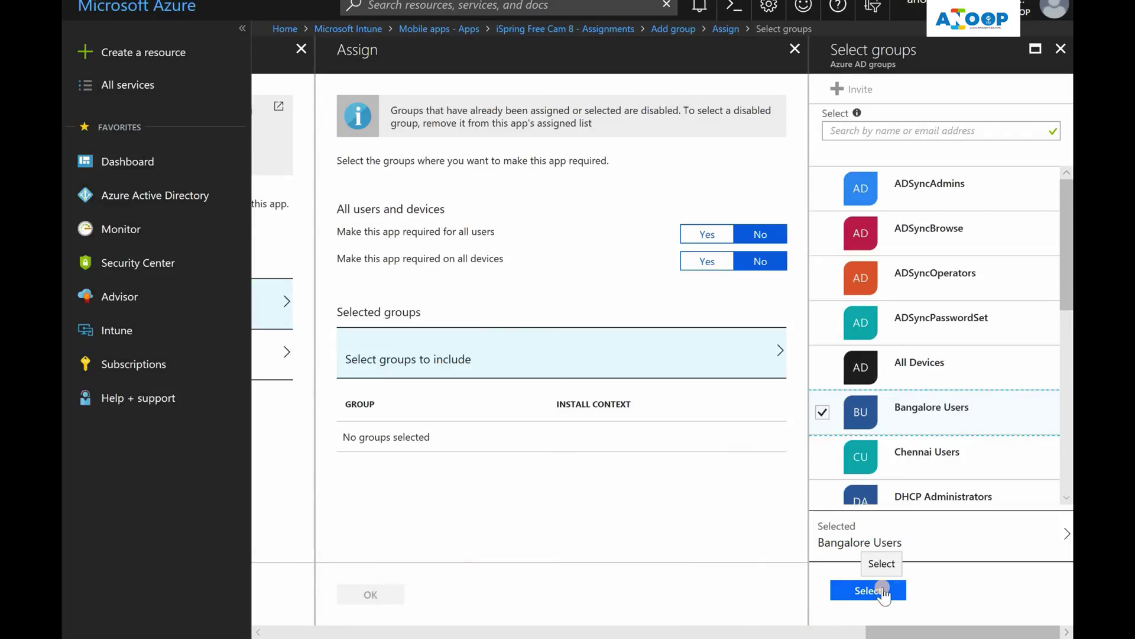
{"action": "left_click", "coordinate": [655, 595]}
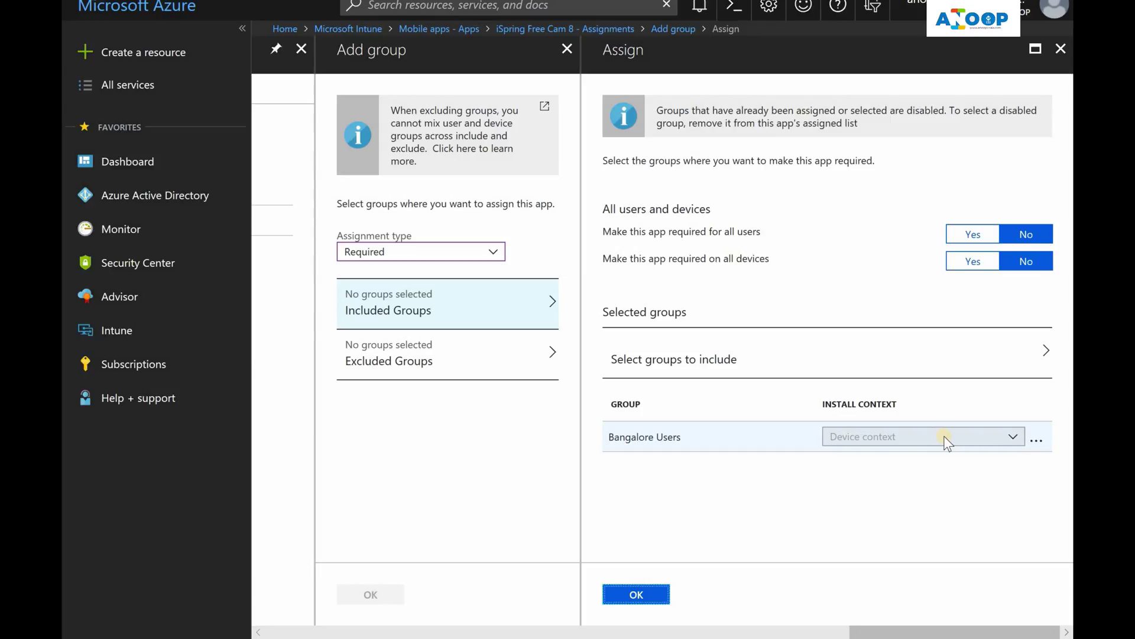
{"action": "left_click", "coordinate": [631, 594]}
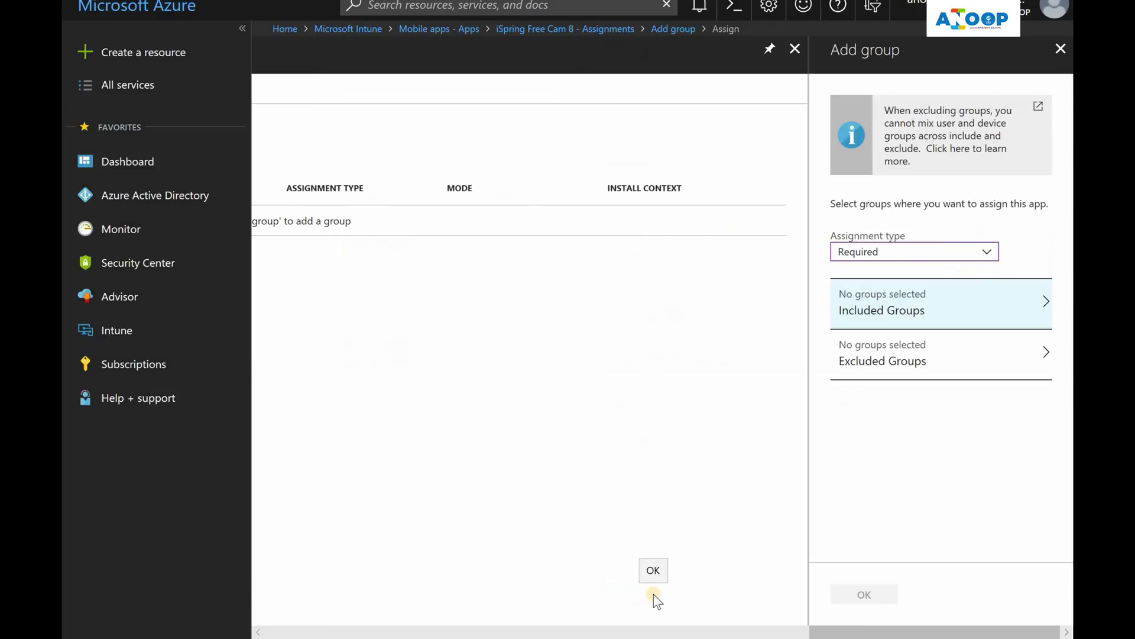
Step: Leave excluded groups empty and save the app's group assignments
{"action": "left_click", "coordinate": [921, 370]}
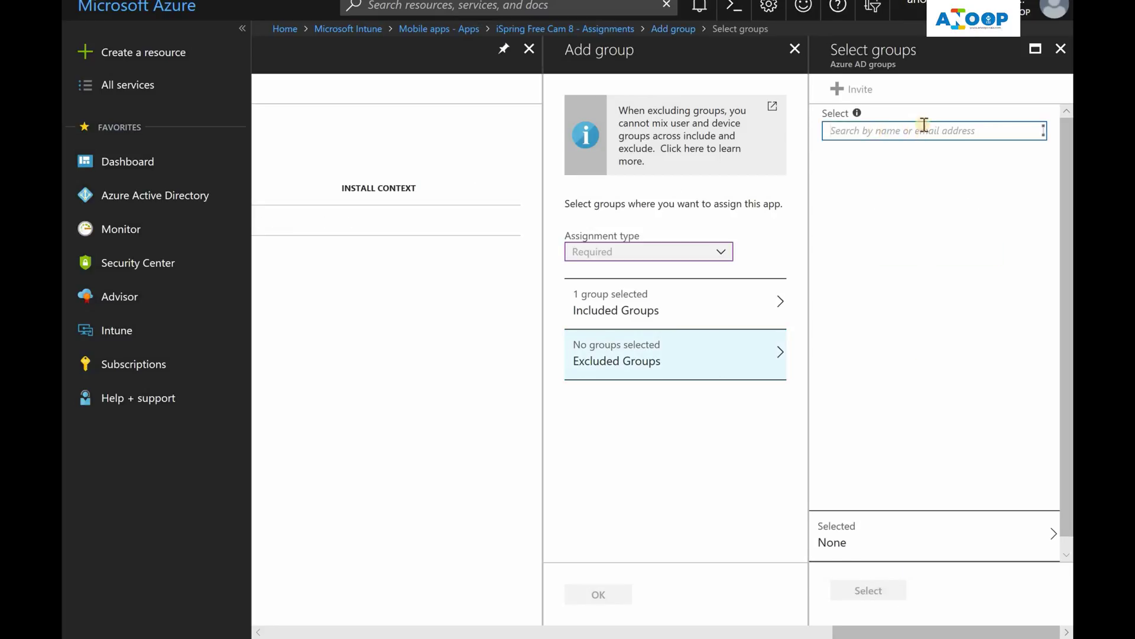
{"action": "left_click", "coordinate": [1061, 49]}
{"action": "left_click", "coordinate": [517, 90]}
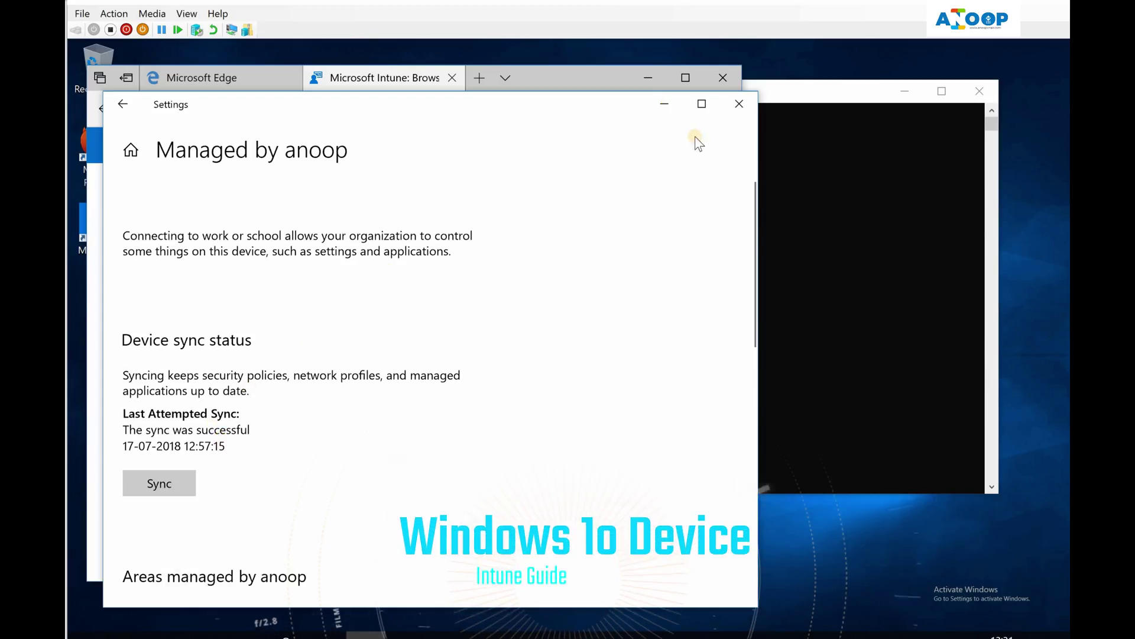
Step: Minimize Settings and reload the Company Portal Apps page so iSpring Free Cam 8 appears
{"action": "left_click", "coordinate": [671, 111]}
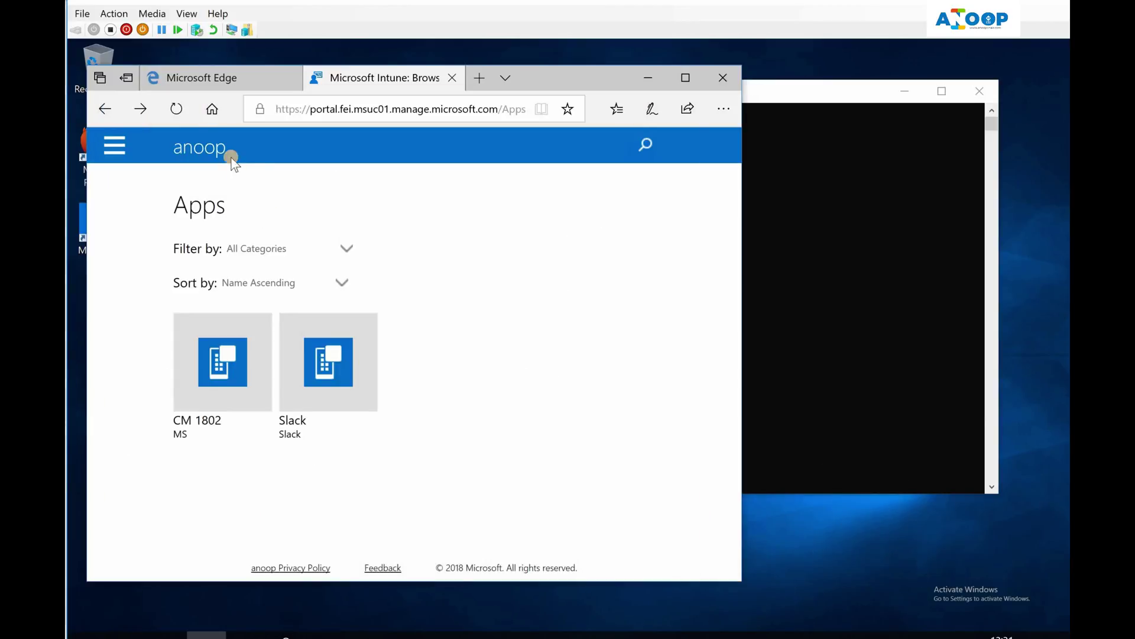
{"action": "left_click", "coordinate": [177, 110]}
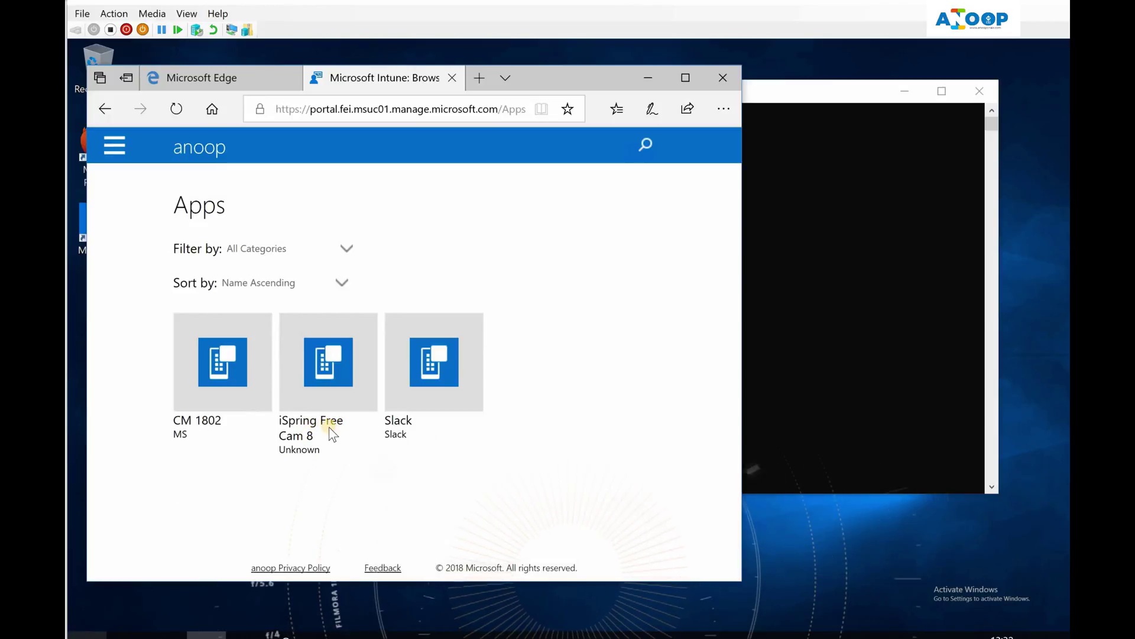
Step: Install iSpring Free Cam 8 from Company Portal, retrying after the first attempt fails
{"action": "left_click", "coordinate": [332, 374]}
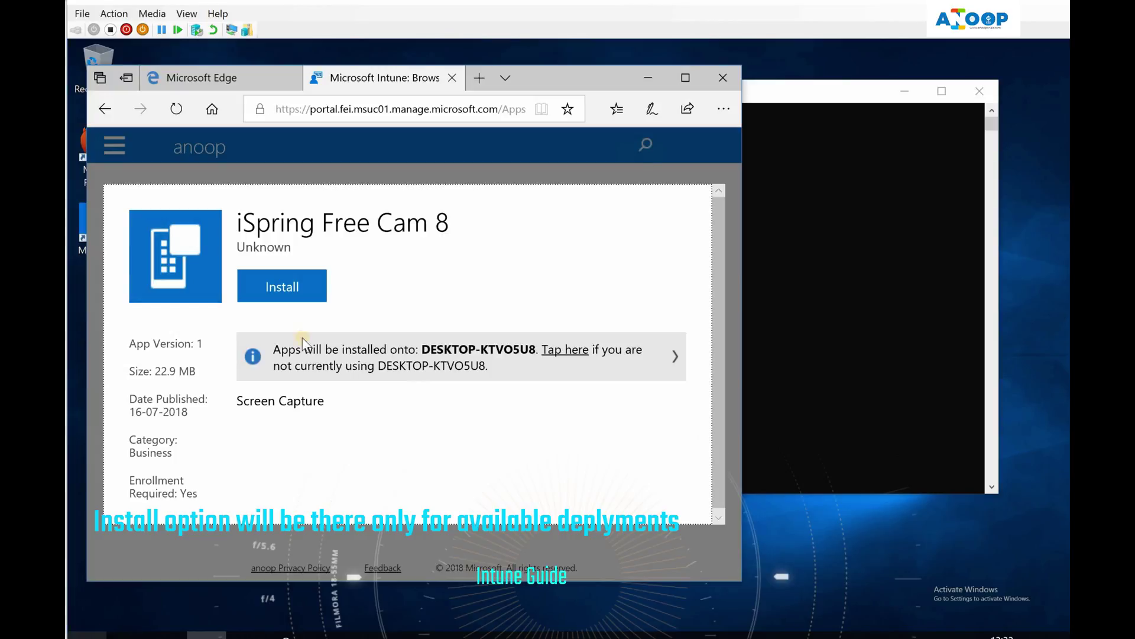
{"action": "left_click", "coordinate": [292, 289]}
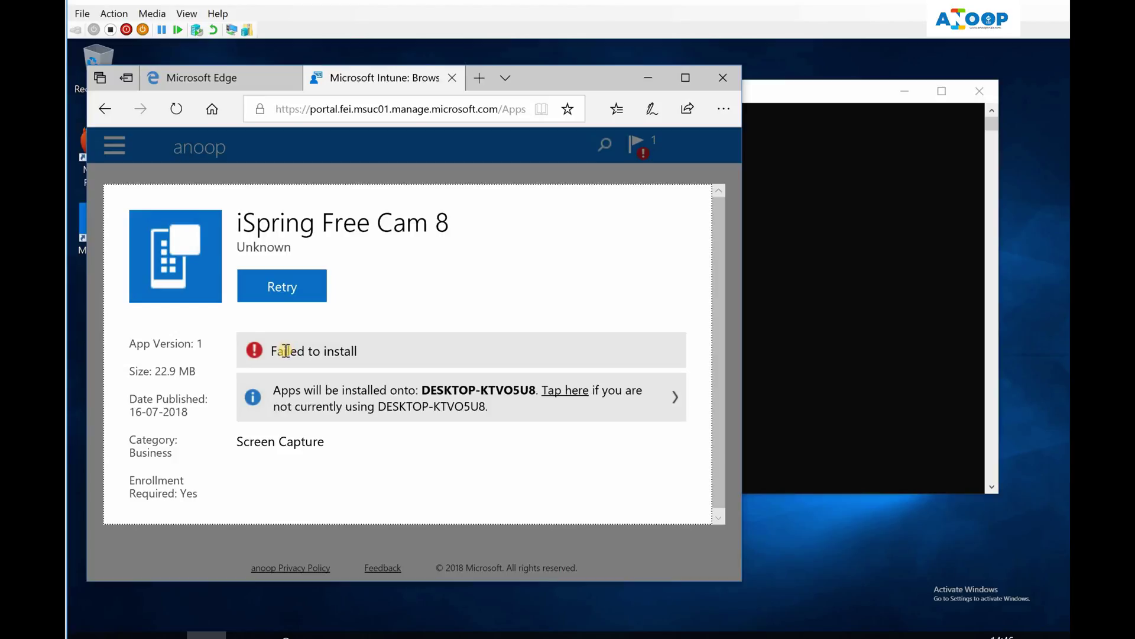
{"action": "left_click", "coordinate": [299, 285]}
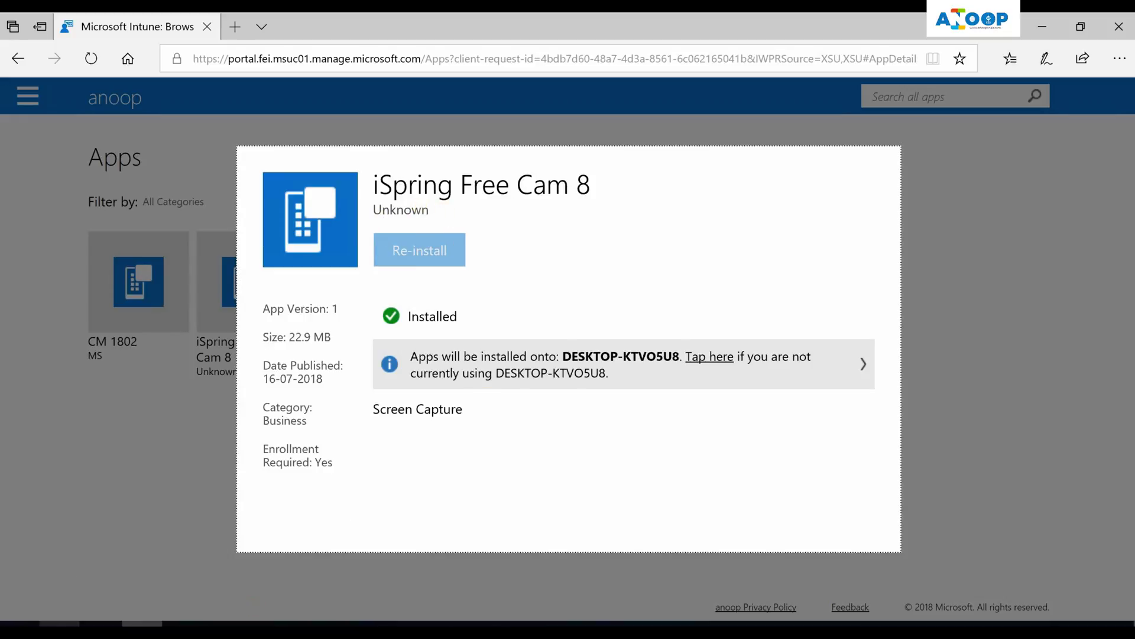
Step: Launch iSpring Free Cam 8 from Start's Recently added, dismiss the update prompt, and close it
{"action": "key", "text": "super"}
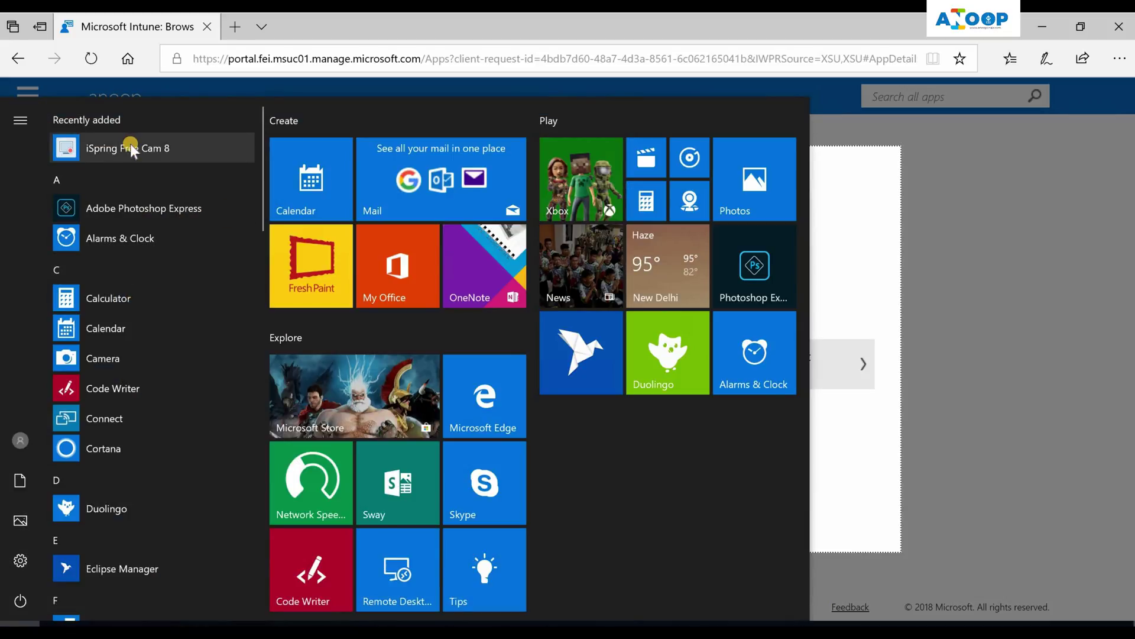
{"action": "left_click", "coordinate": [130, 144]}
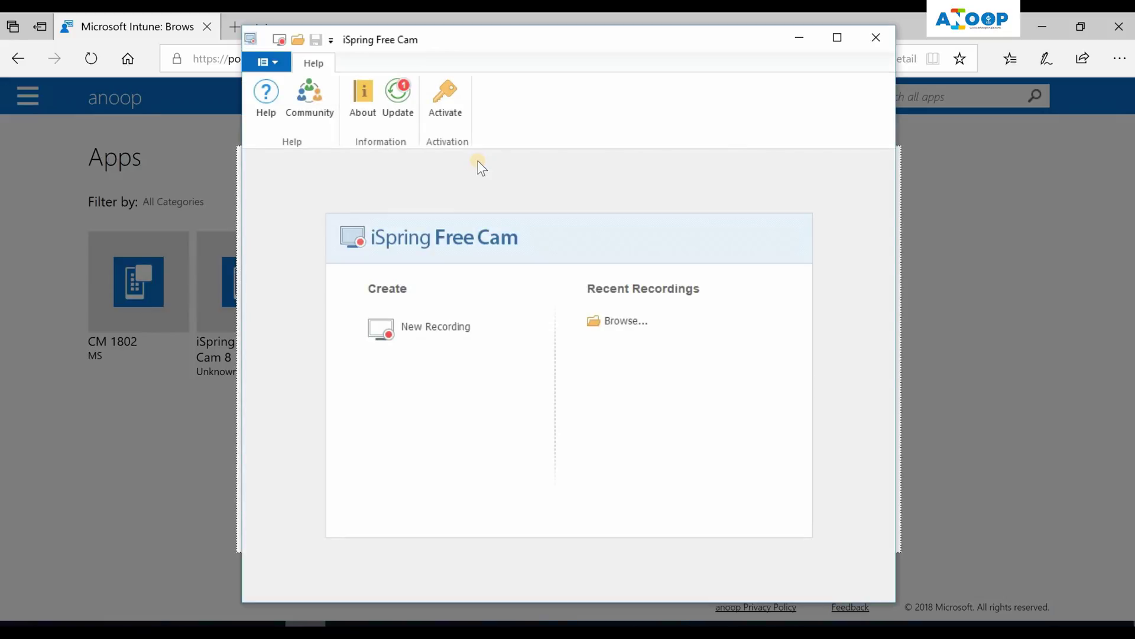
{"action": "left_click", "coordinate": [723, 498]}
{"action": "left_click", "coordinate": [878, 38]}
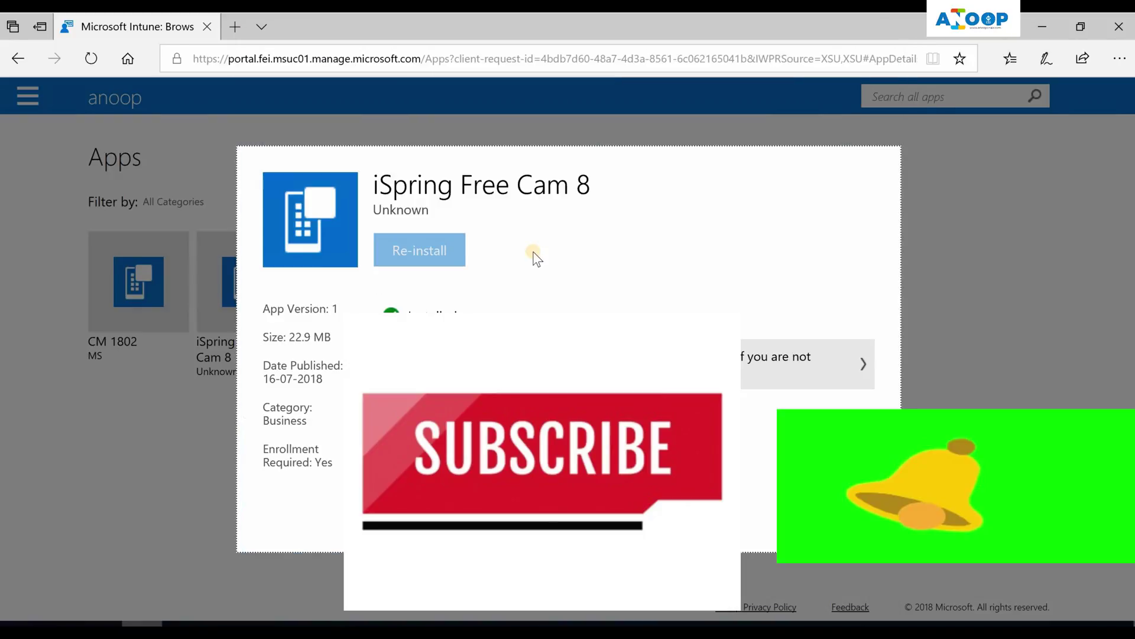